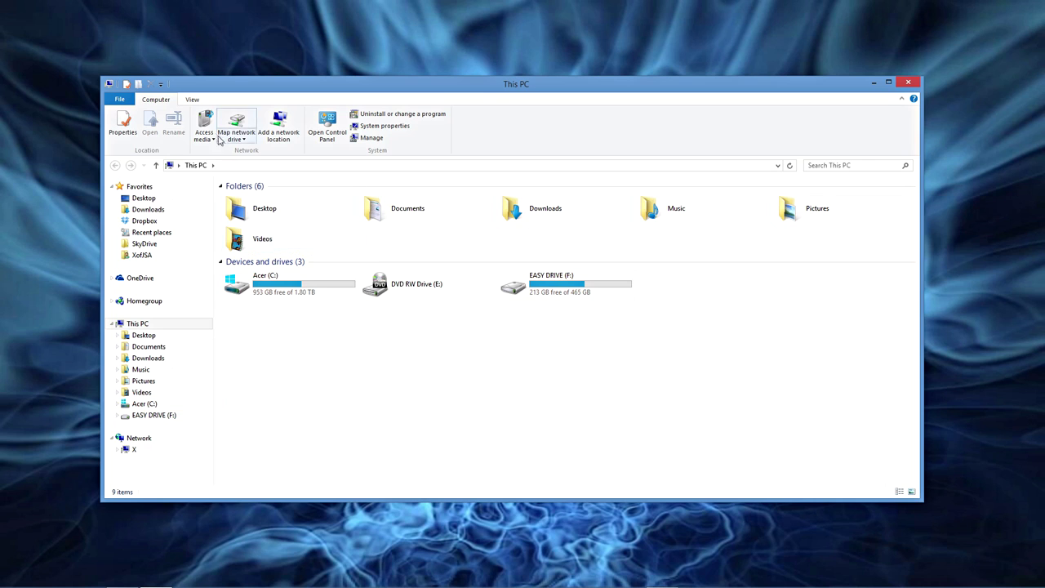
Open the Acer (C:) drive from the navigation pane after showing the View options.
left_click(192, 100)
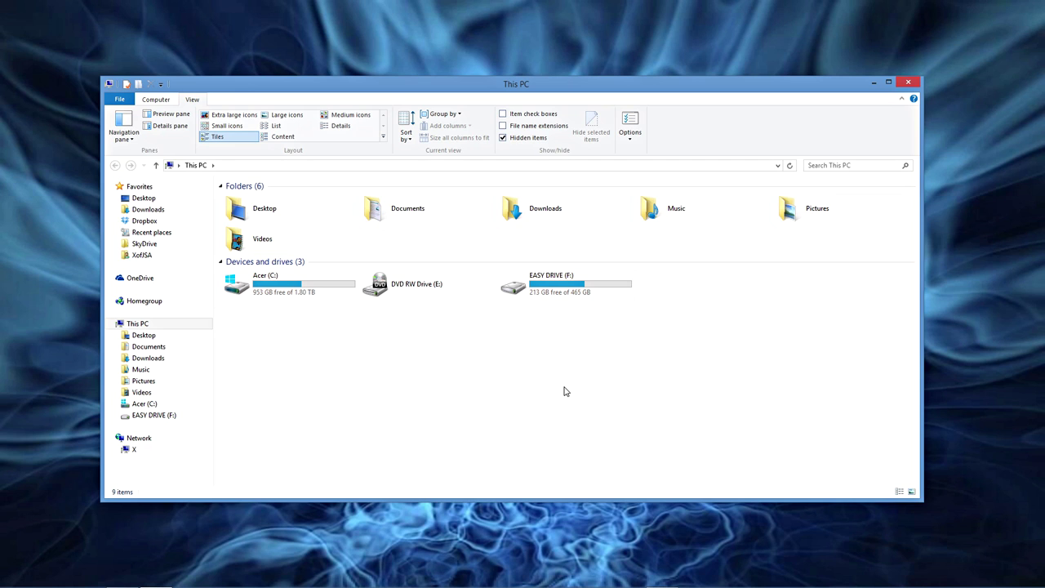
left_click(142, 404)
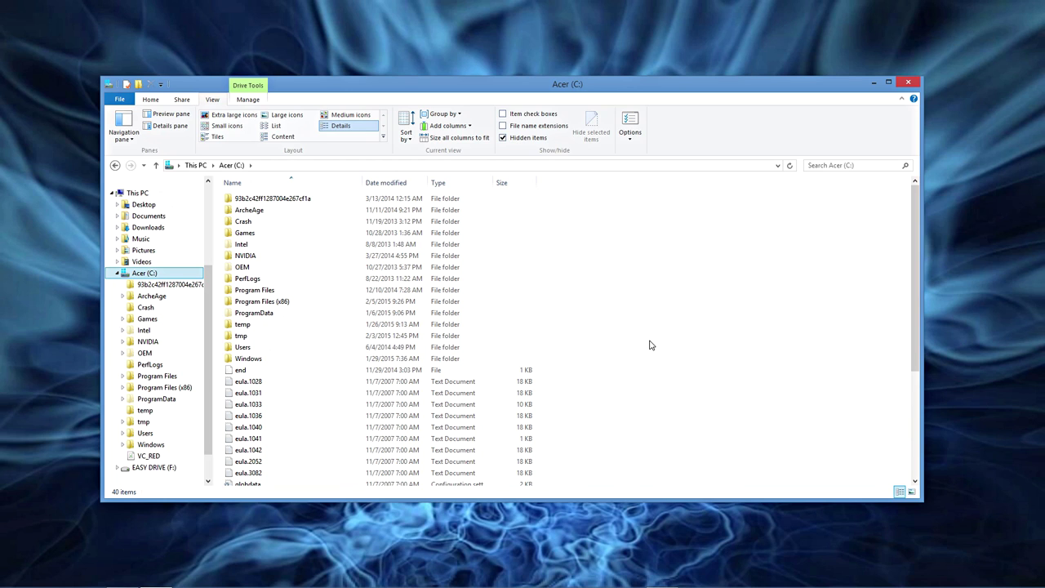
scroll(151, 439, "down", 1)
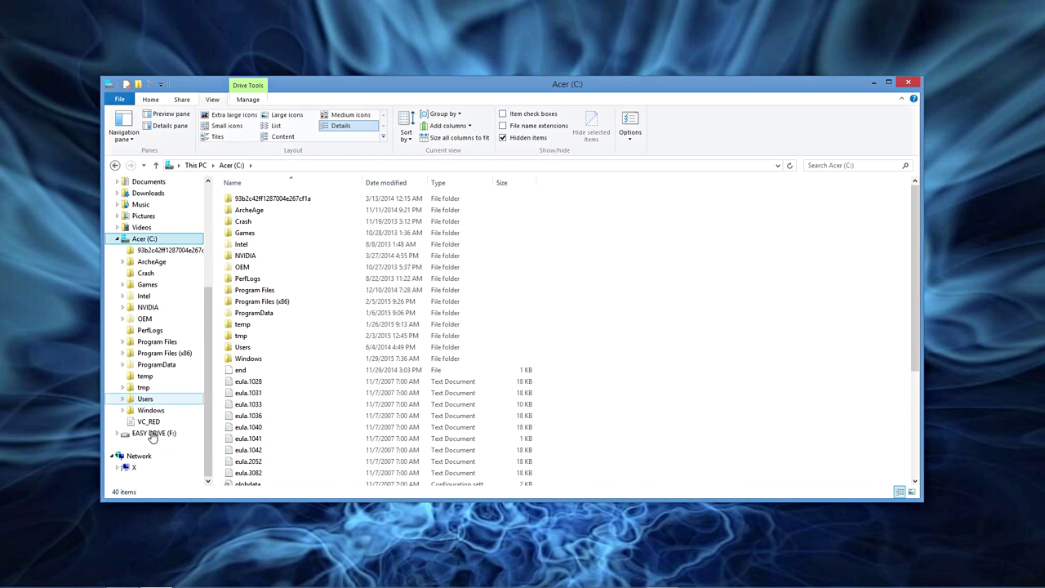
left_click(165, 353)
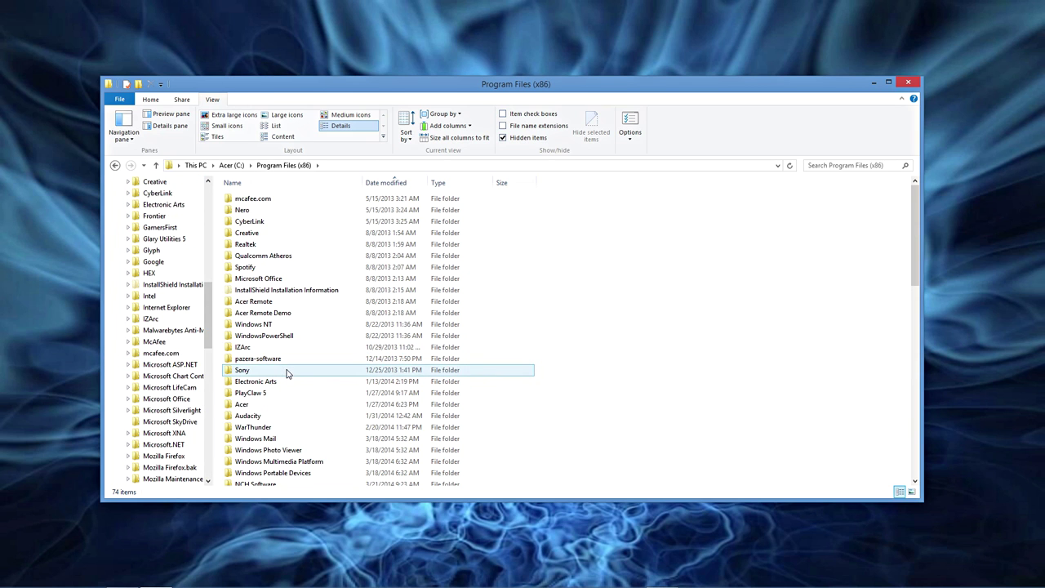
scroll(278, 384, "down", 7)
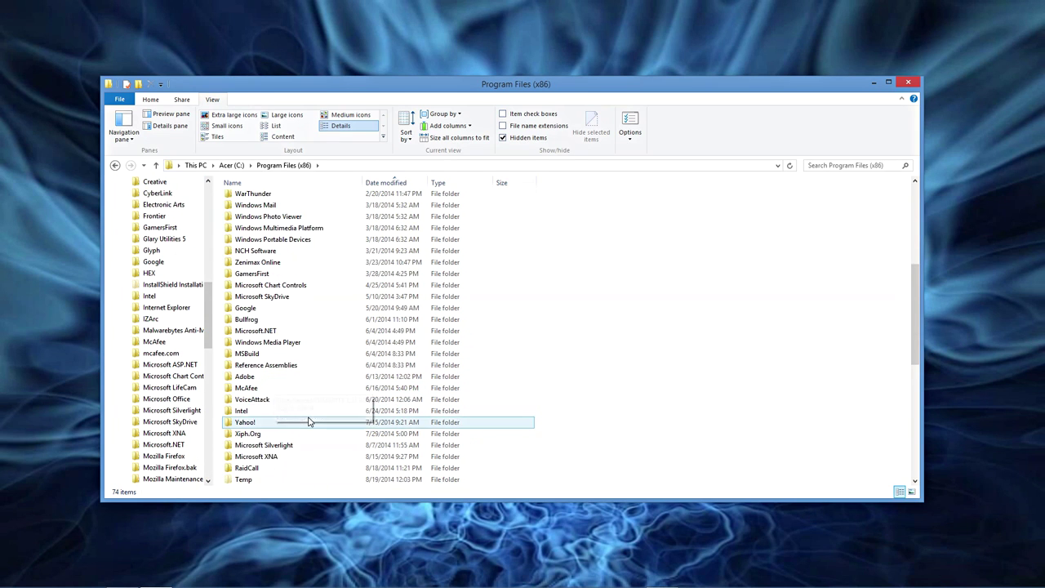
scroll(308, 421, "down", 2)
double_click(249, 437)
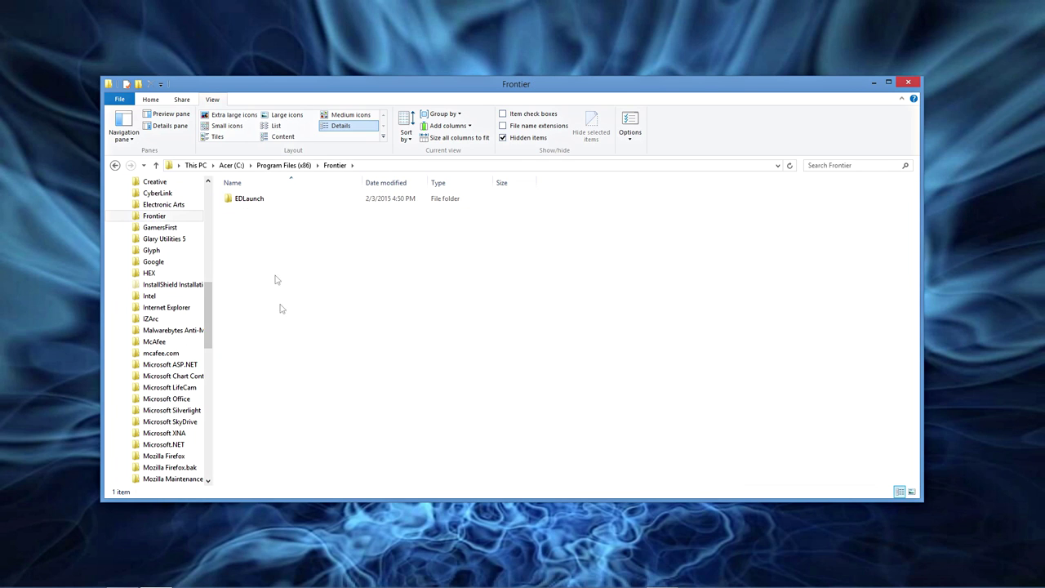
double_click(252, 201)
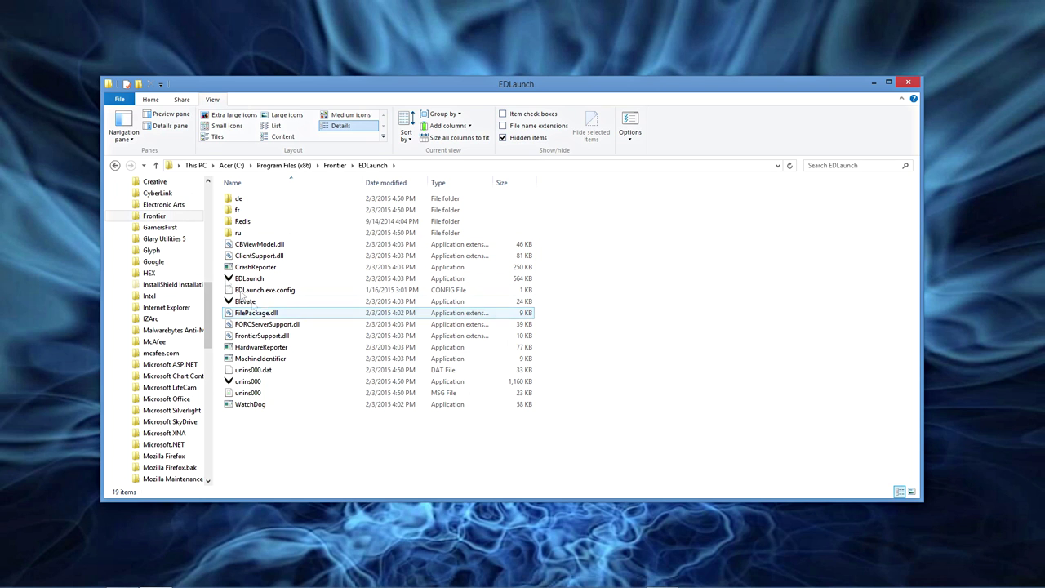
left_click(115, 165)
left_click(115, 165)
Go back to This PC and open the user folder's AppData\Local folder.
left_click(115, 165)
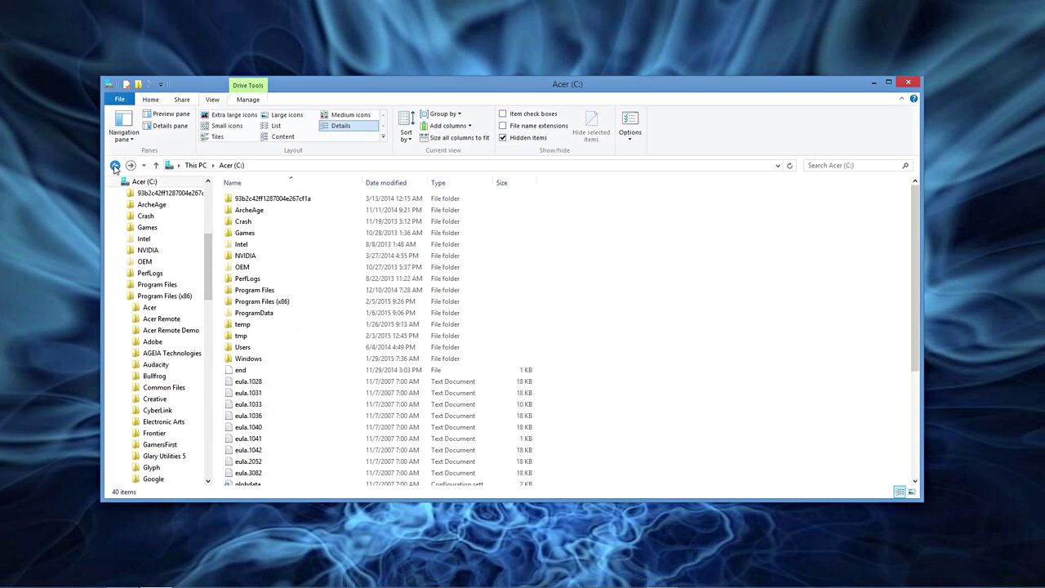
left_click(115, 165)
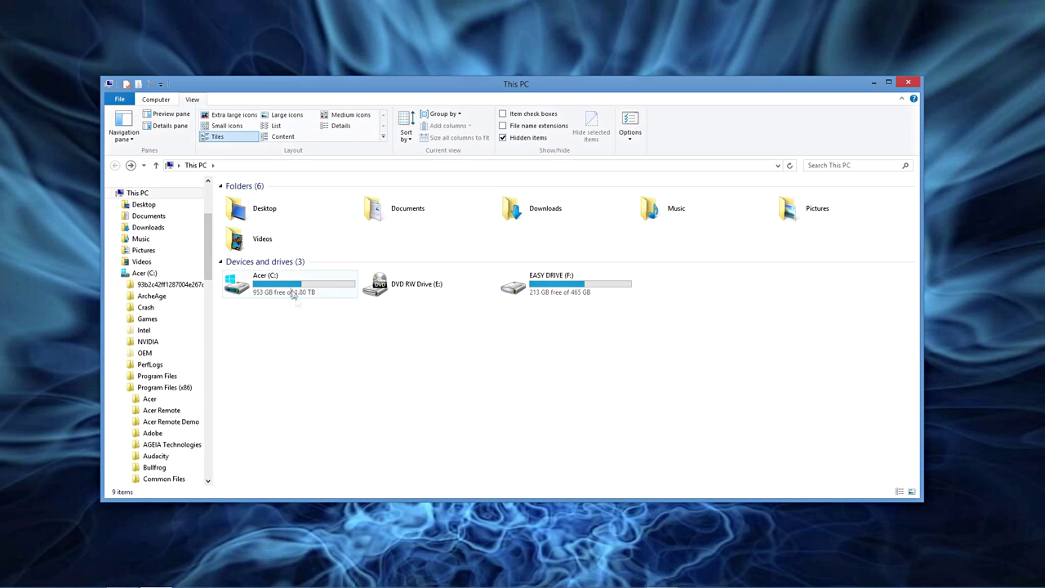
left_click(116, 272)
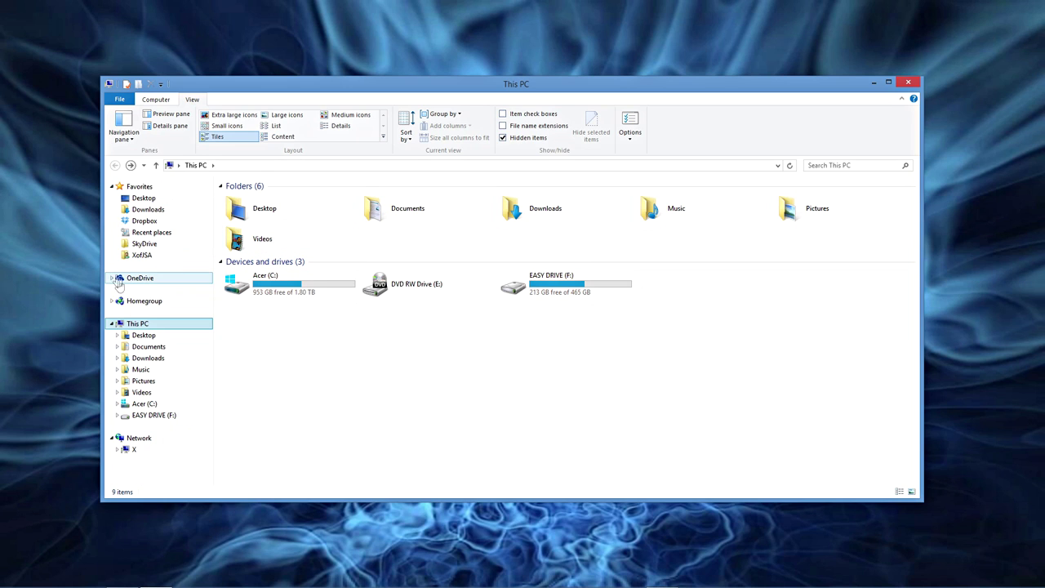
left_click(157, 256)
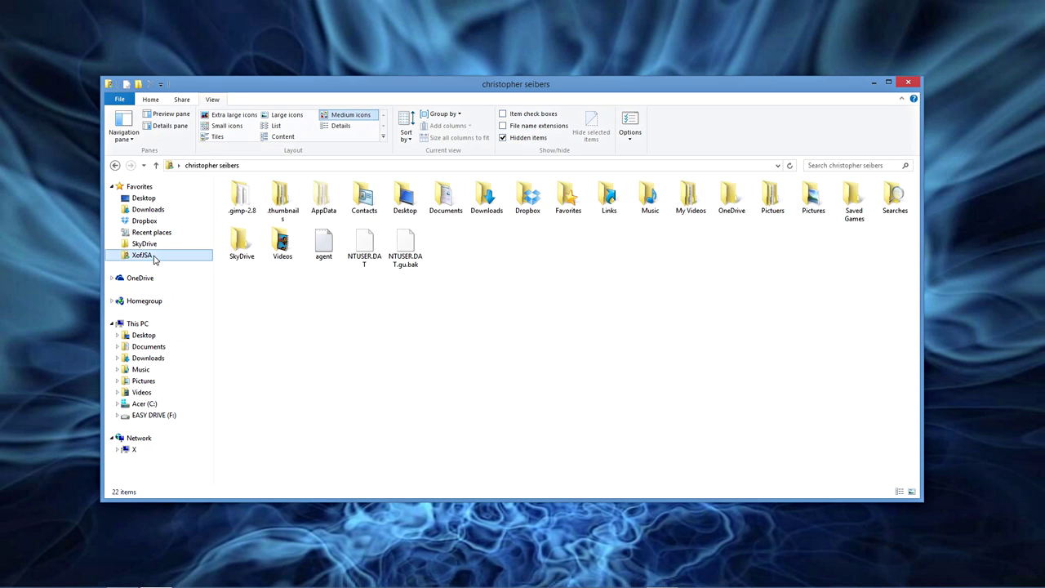
double_click(322, 198)
double_click(245, 201)
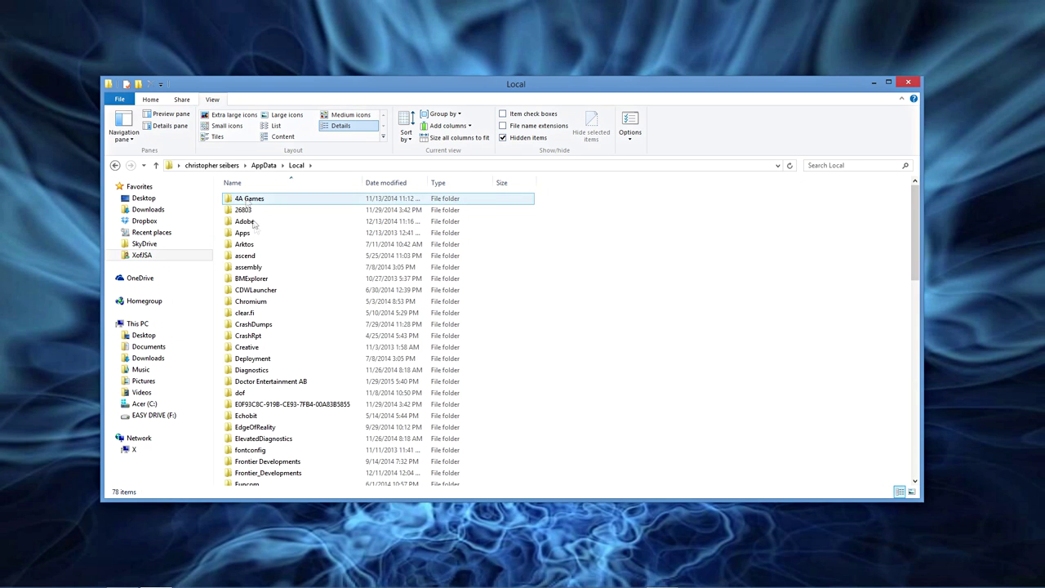
Open Frontier_Developments > Products > FORC-FDEV-D-1002 and open the GraphicsConfiguration XML.
scroll(287, 372, "down", 2)
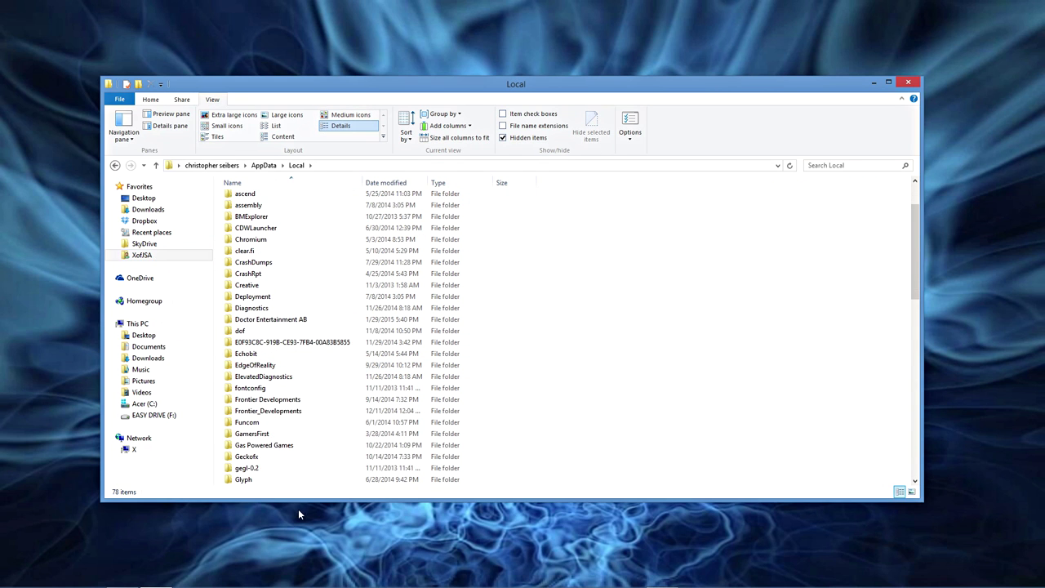
double_click(274, 411)
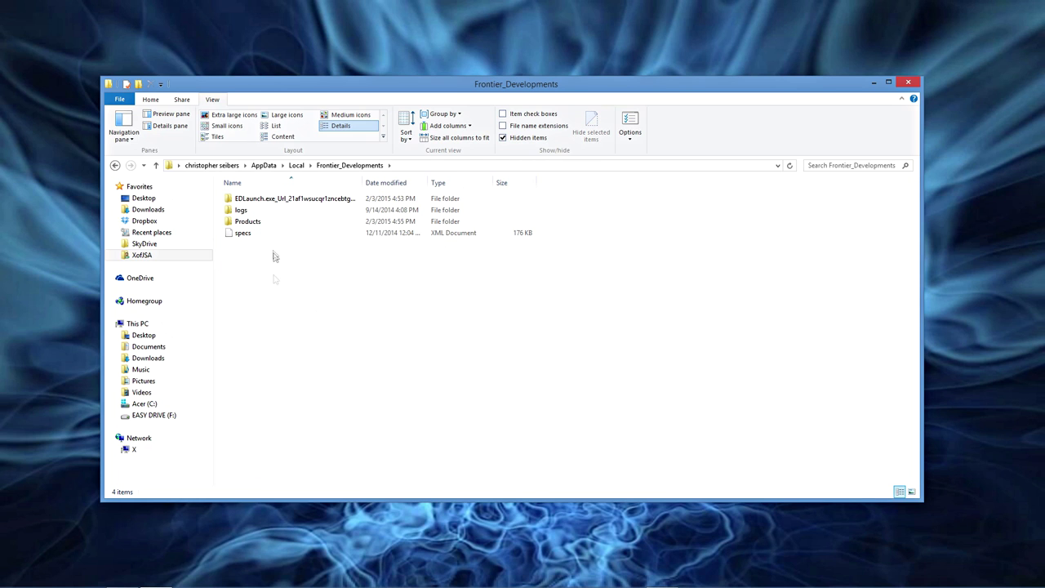
double_click(249, 223)
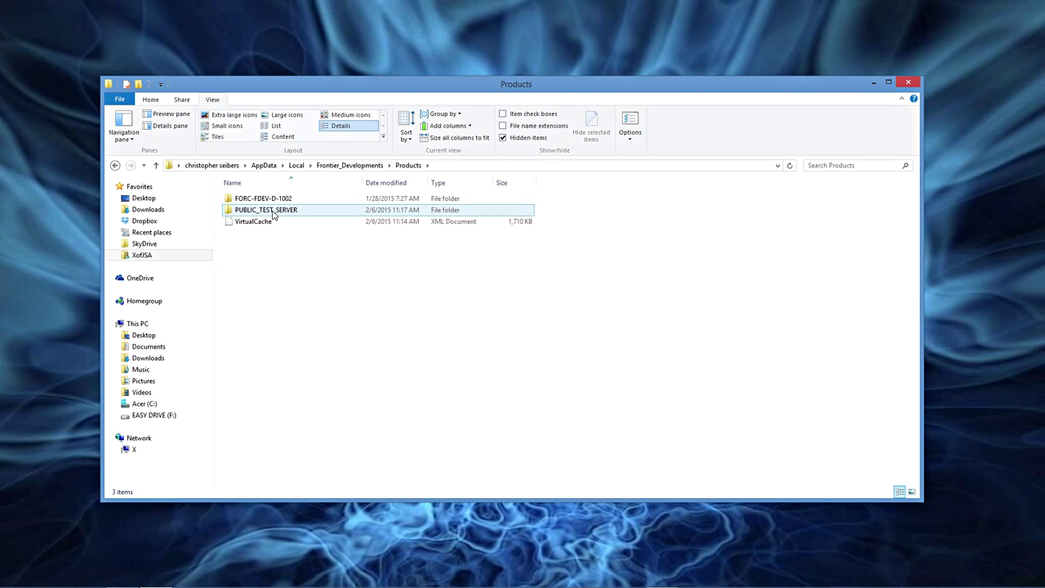
double_click(266, 200)
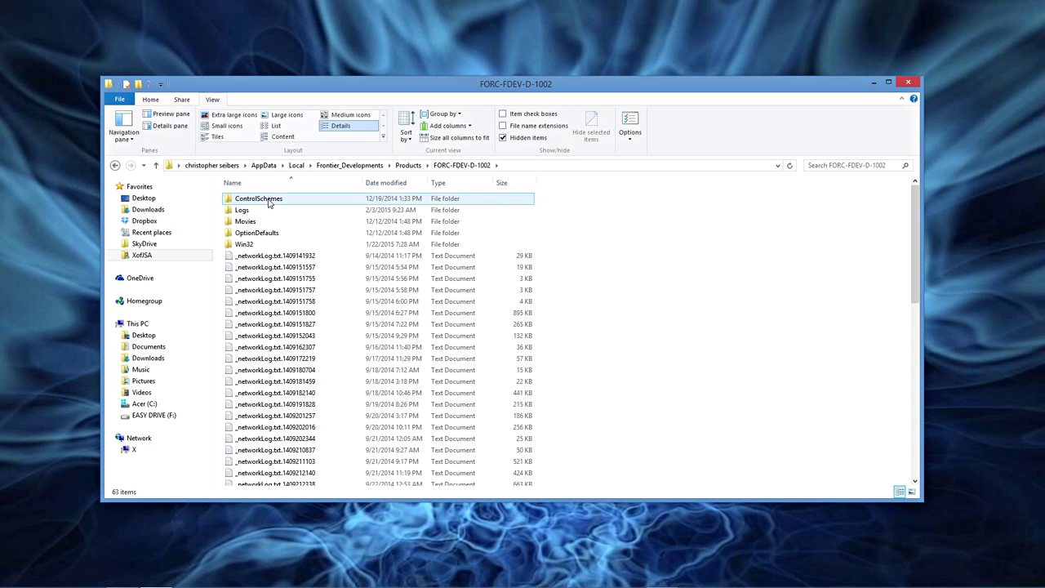
scroll(586, 258, "down", 5)
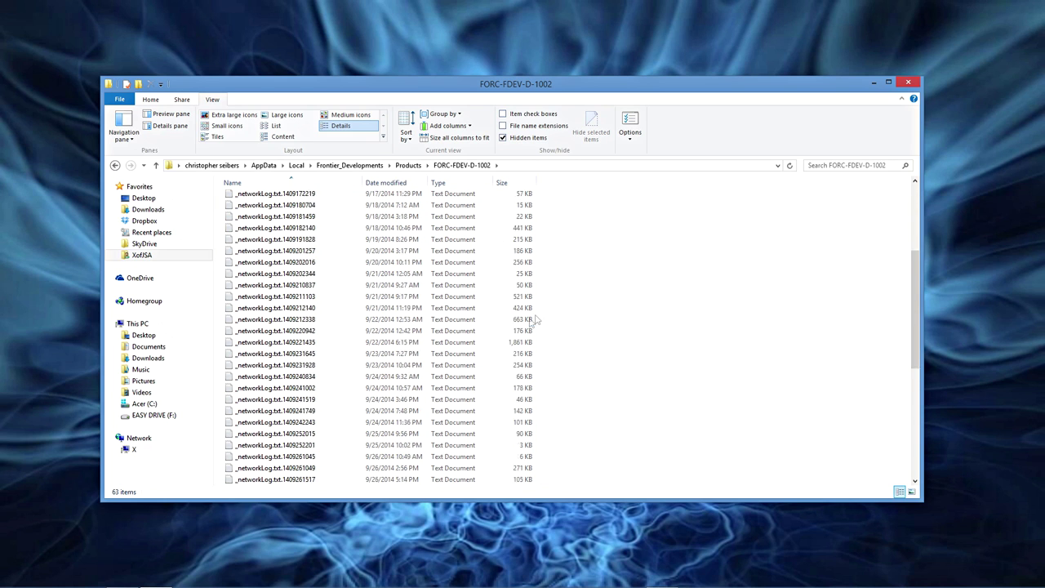
scroll(522, 327, "down", 1)
scroll(384, 295, "up", 6)
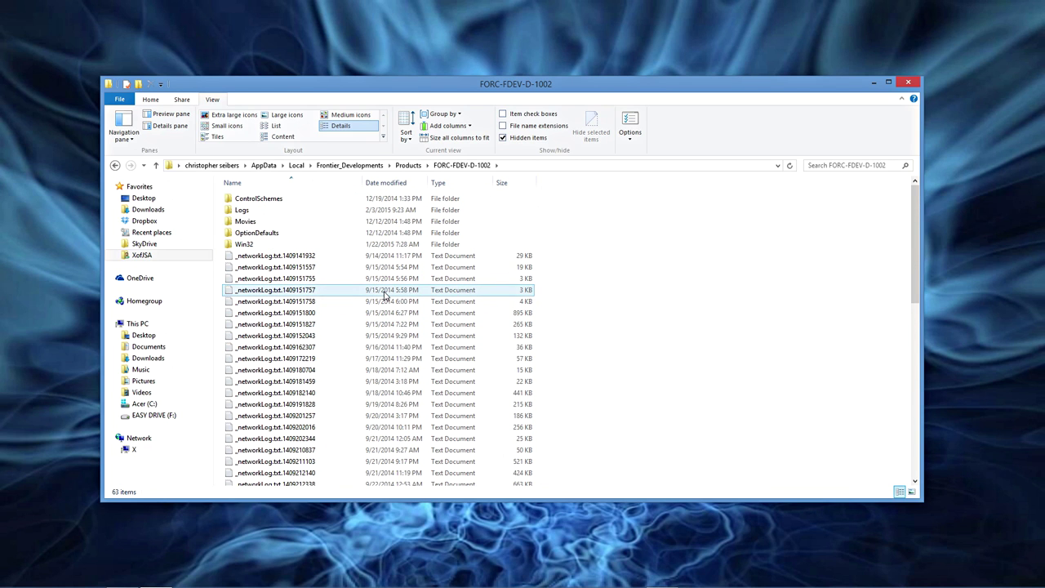
scroll(385, 296, "down", 12)
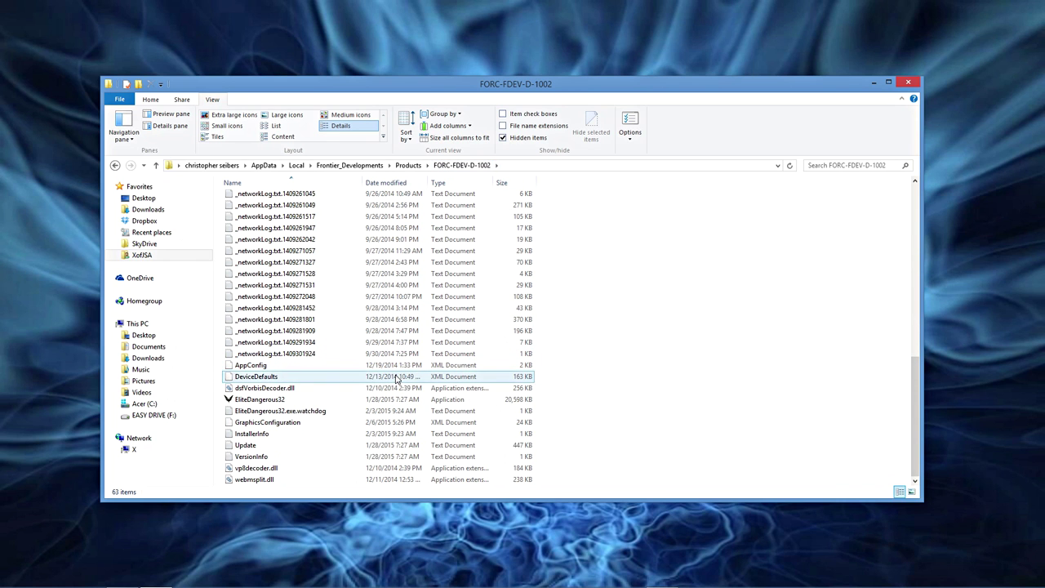
double_click(293, 422)
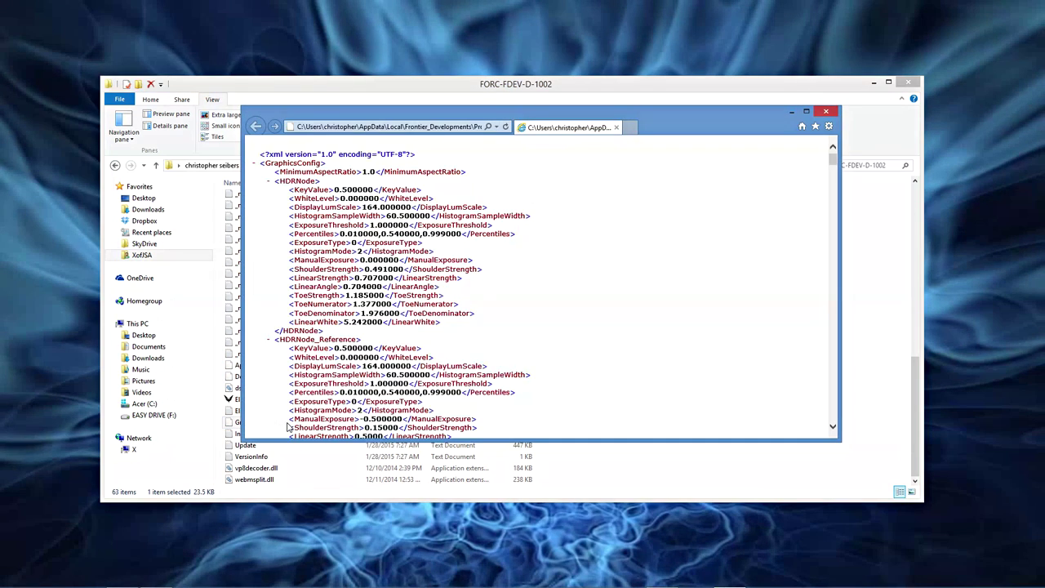
Open GraphicsConfiguration in Notepad instead of the browser and scroll to its GUIColour Default matrices.
left_click(826, 111)
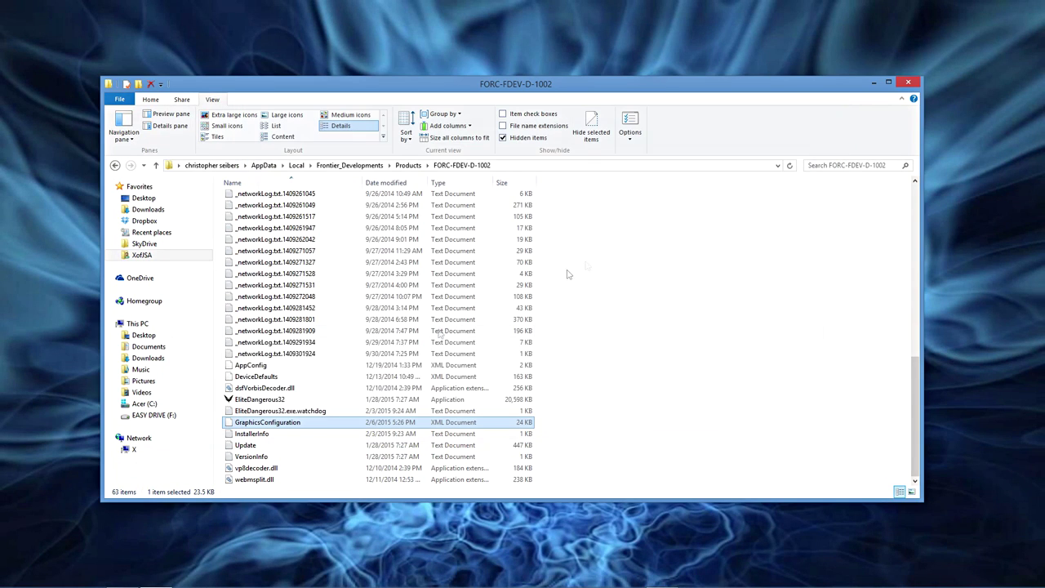
right_click(284, 425)
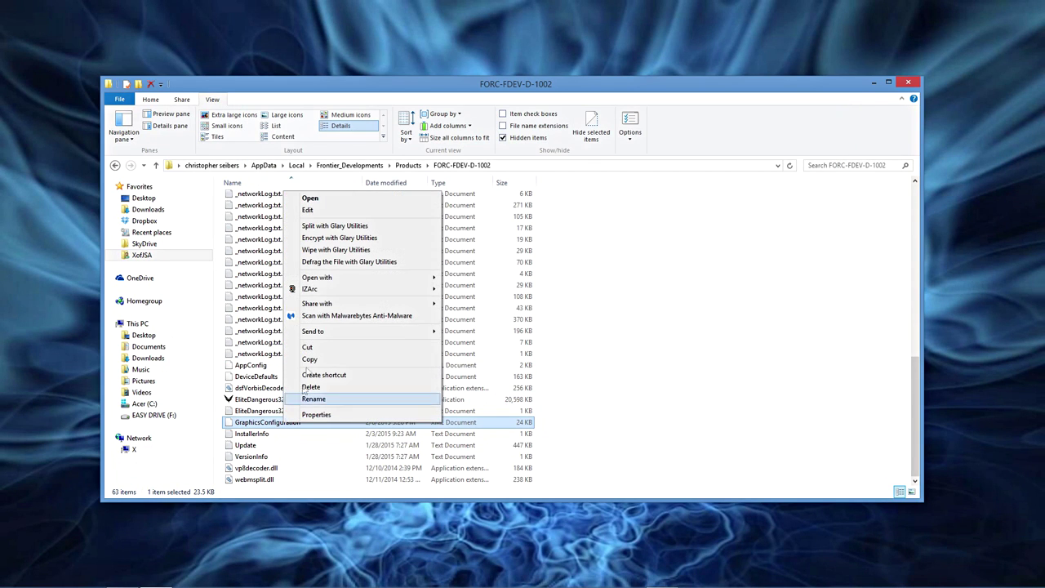
mouse_move(317, 282)
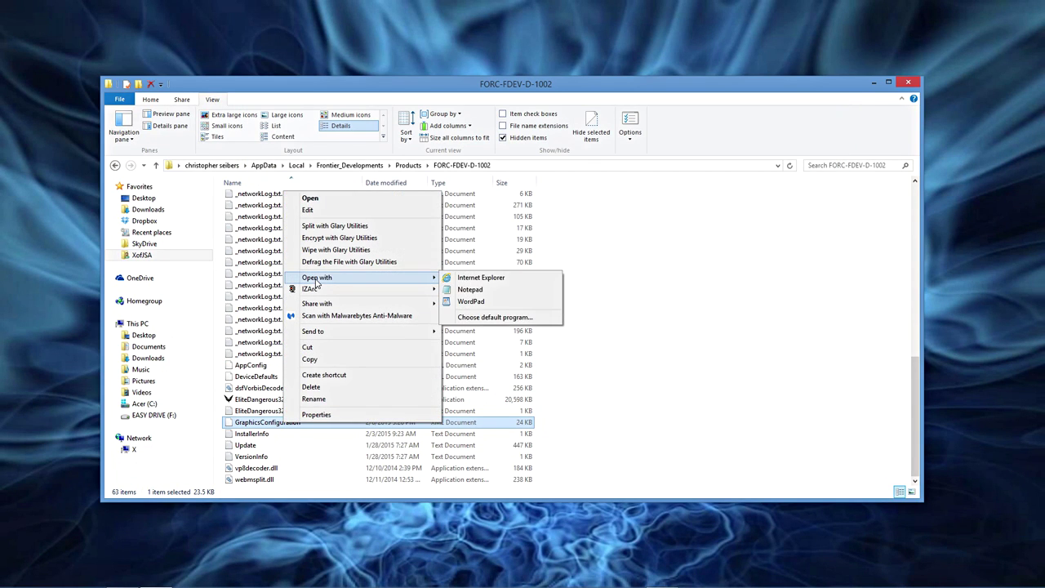
left_click(470, 291)
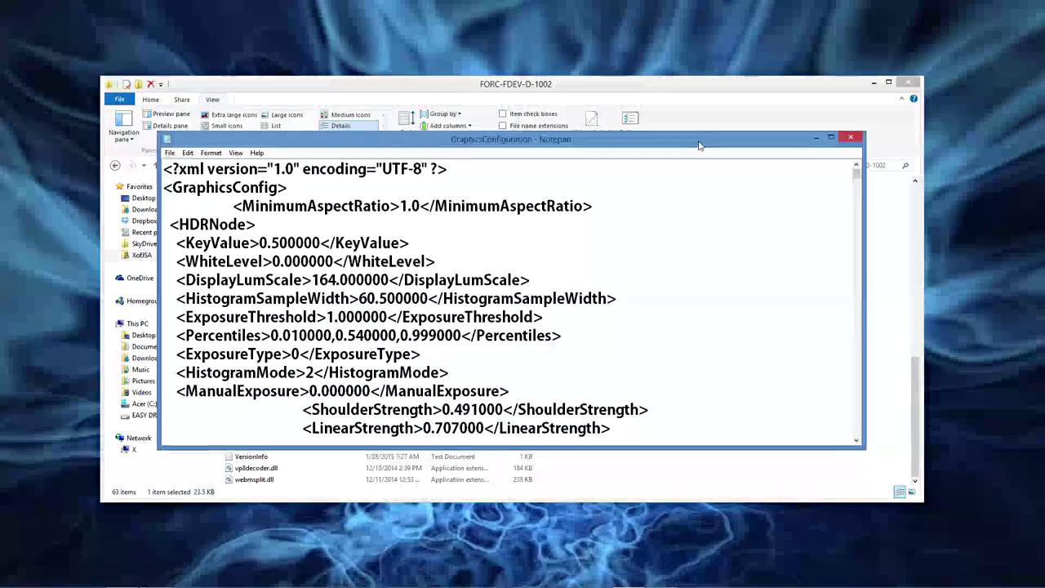
scroll(541, 218, "down", 10)
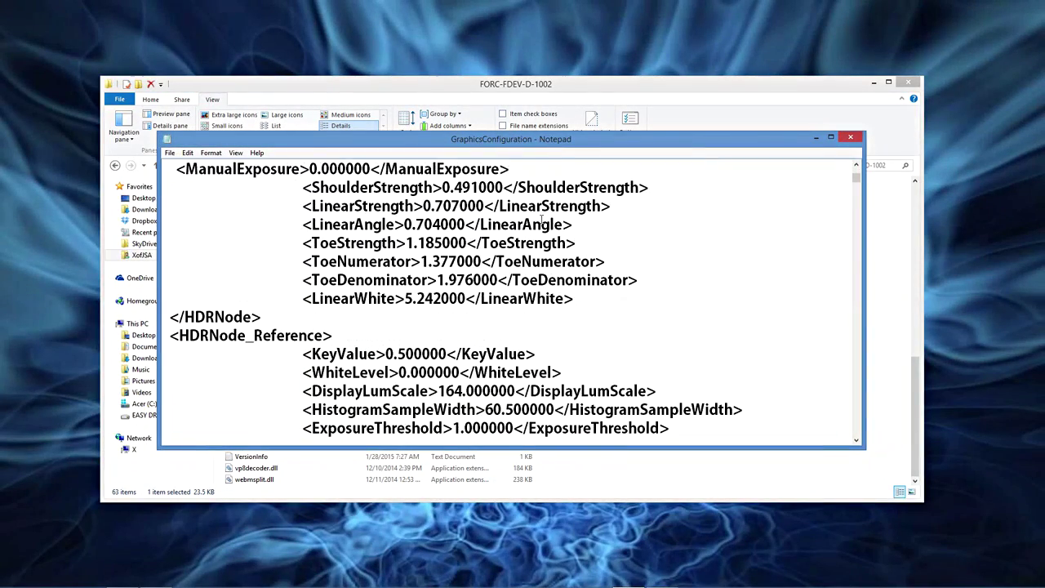
scroll(541, 220, "down", 3)
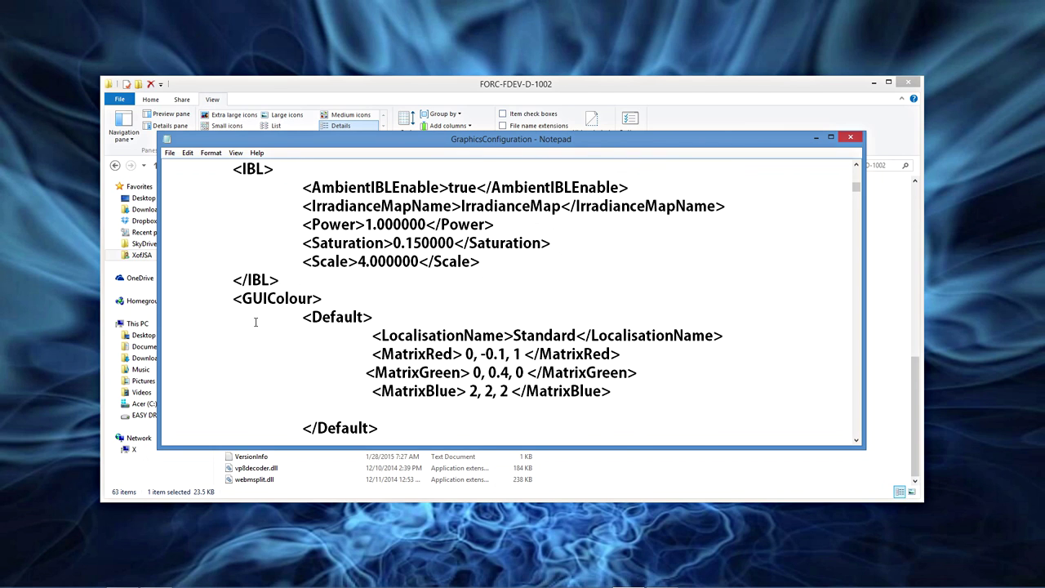
scroll(254, 318, "down", 1)
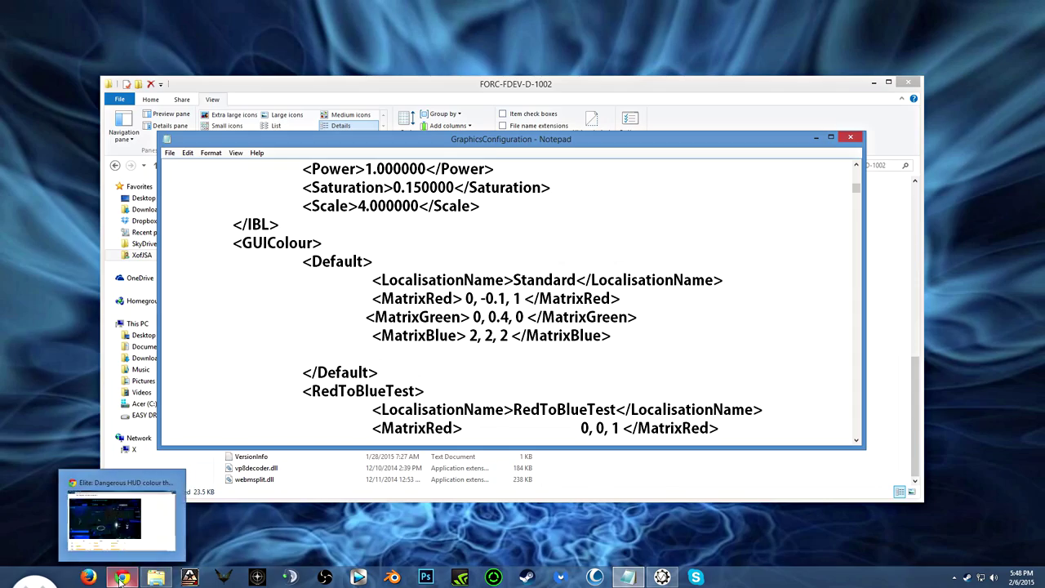
Copy the HUD editor's lines MatrixRed -2, 0, 1; MatrixGreen 0, 0.4, 0.25; MatrixBlue 2, 2, 2.
left_click(120, 578)
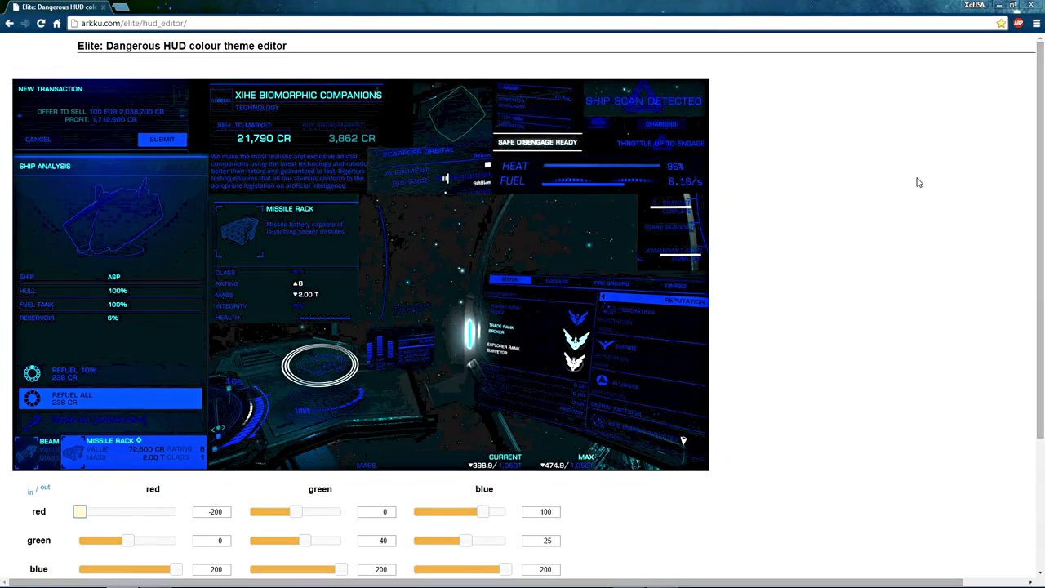
scroll(865, 237, "down", 2)
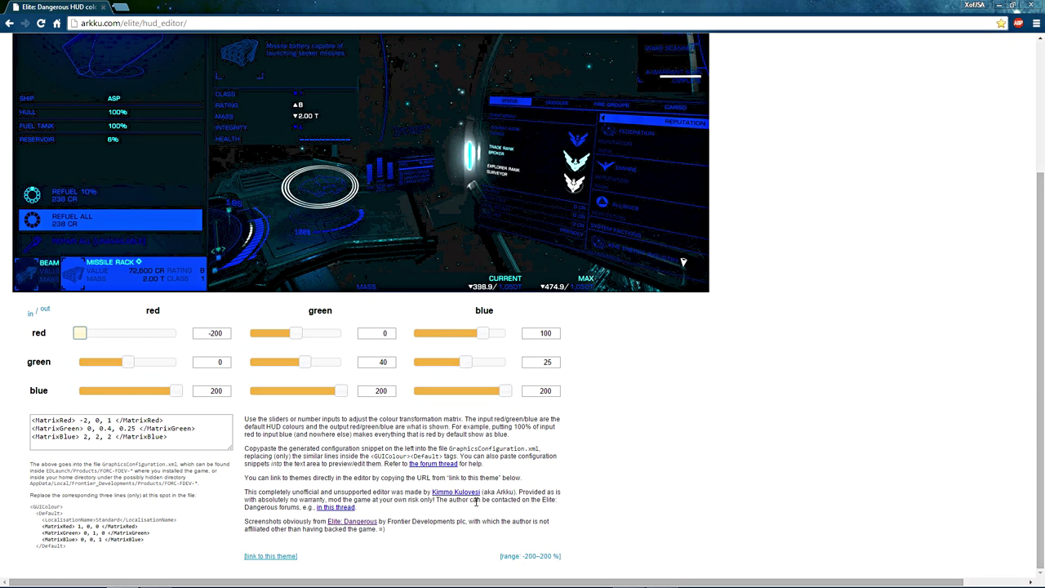
scroll(875, 449, "up", 1)
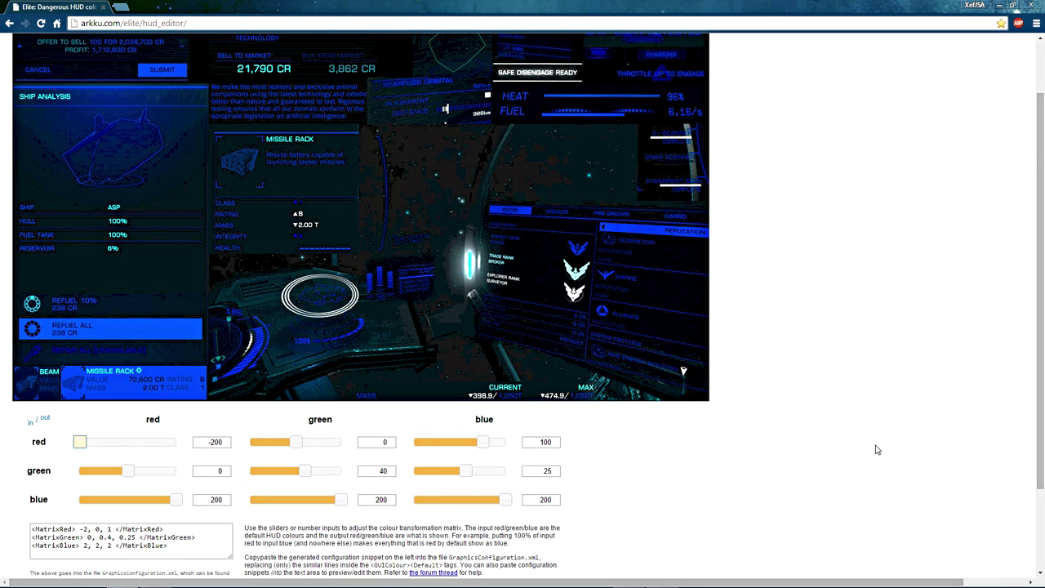
scroll(875, 449, "down", 1)
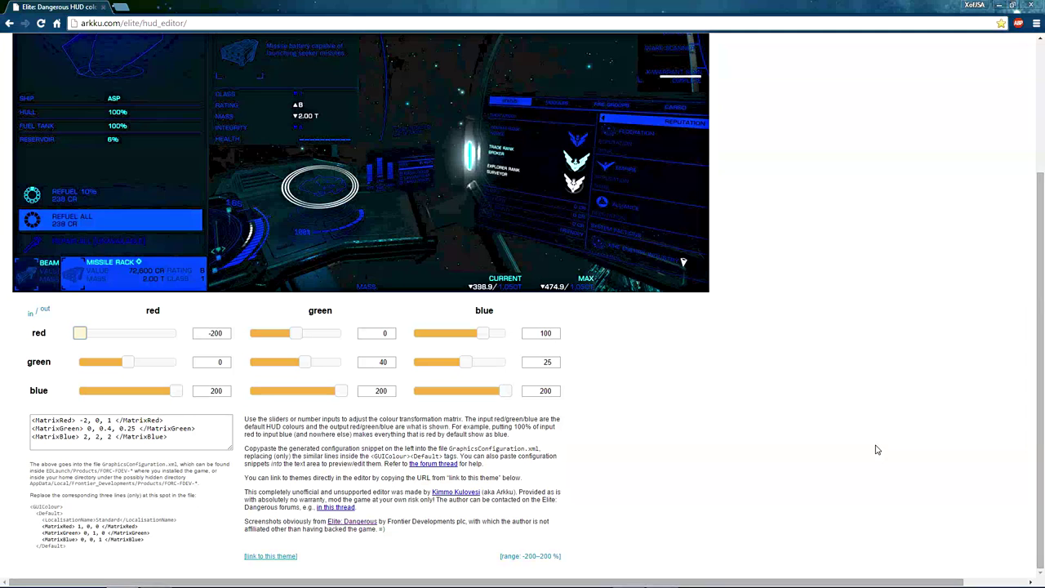
scroll(876, 449, "up", 1)
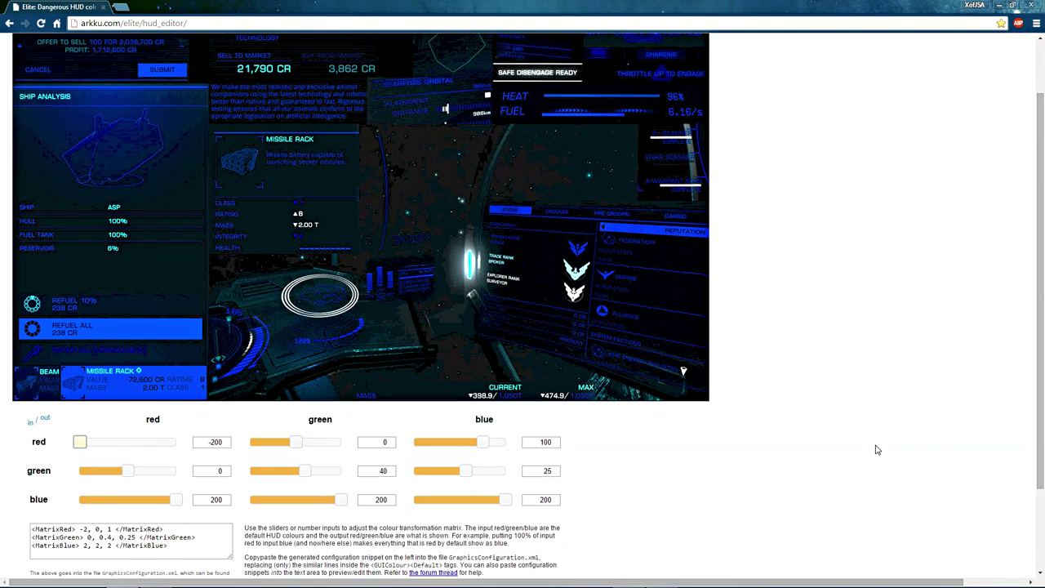
scroll(876, 449, "down", 1)
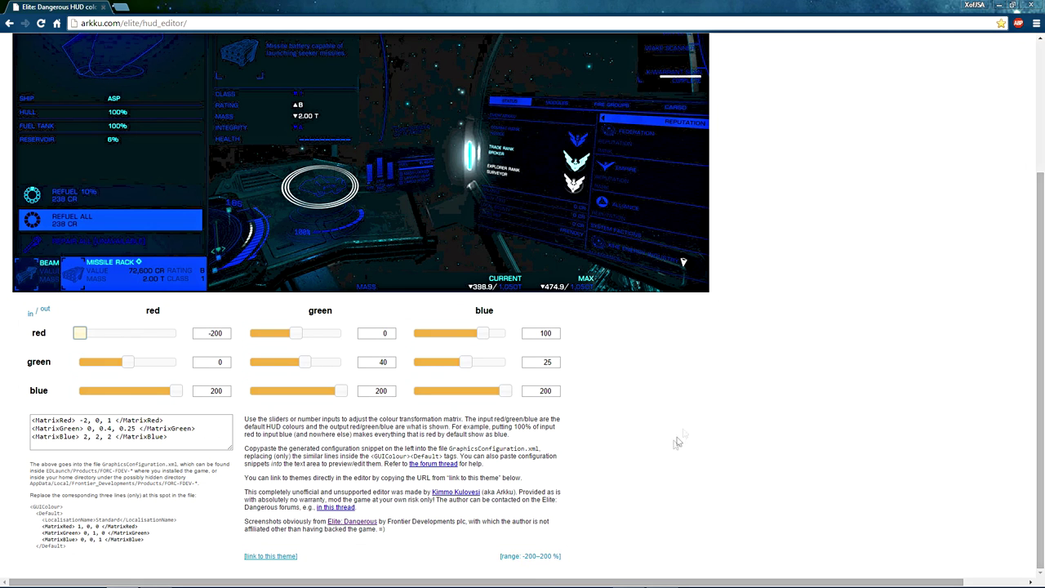
scroll(686, 426, "up", 3)
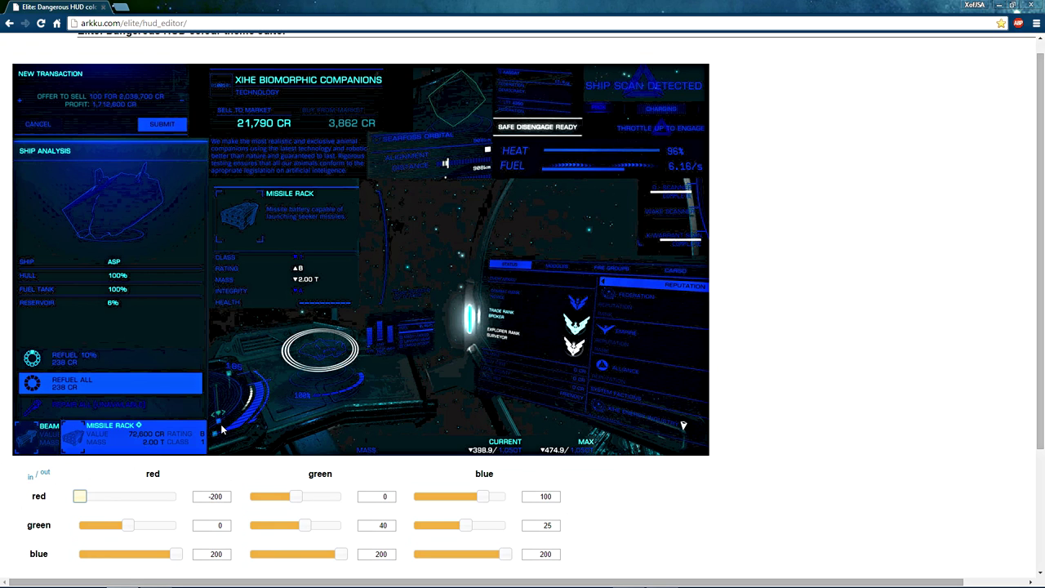
scroll(828, 333, "down", 3)
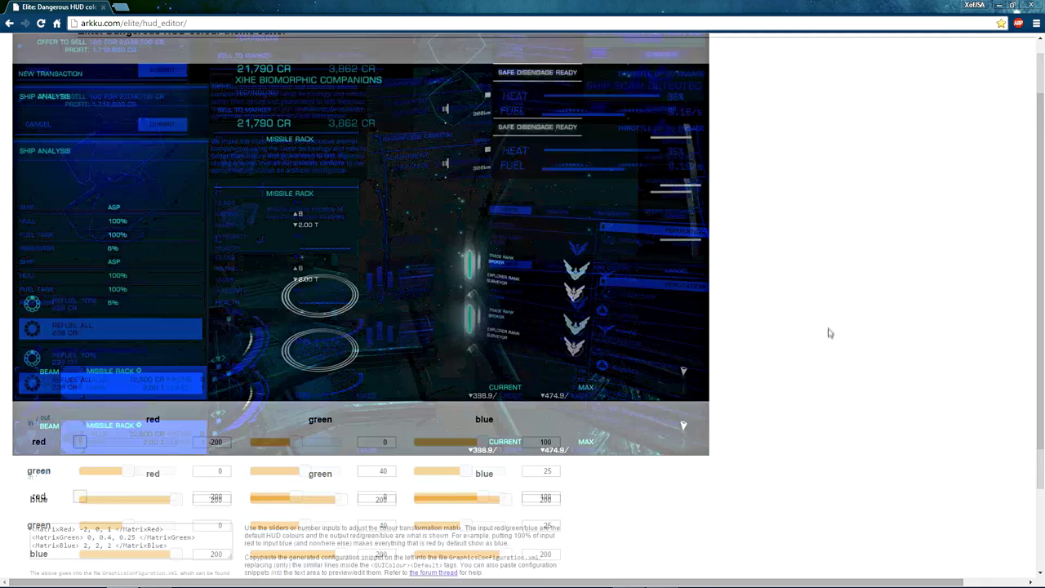
scroll(821, 404, "down", 1)
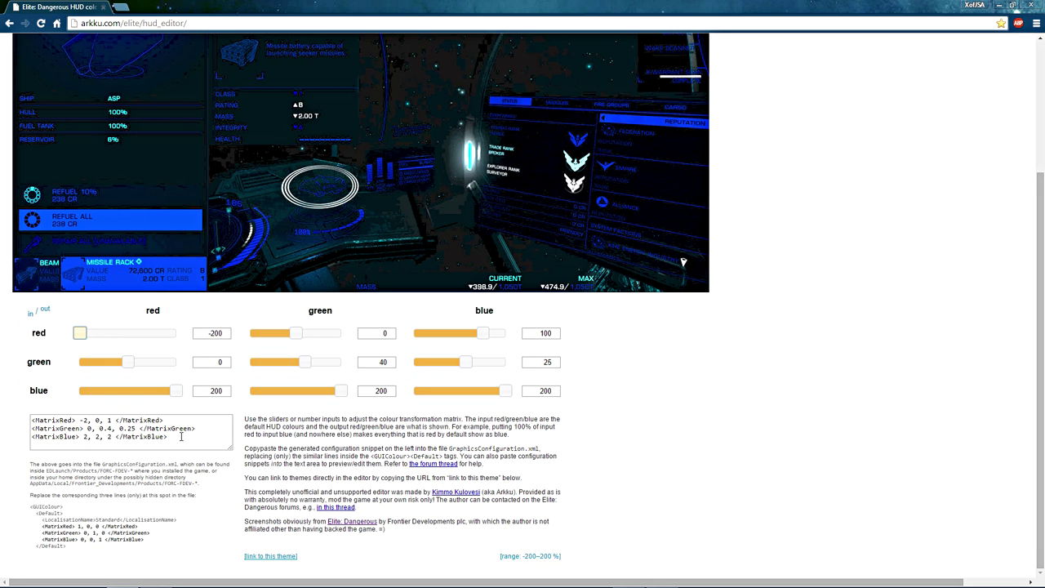
left_click_drag(177, 437, 26, 421)
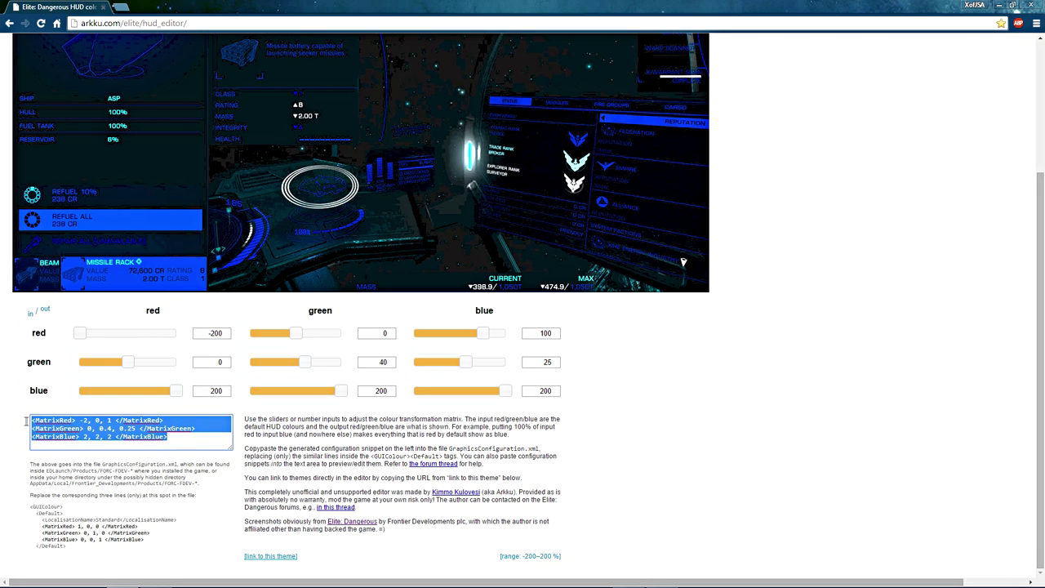
right_click(62, 427)
left_click(90, 299)
Reopen GraphicsConfiguration in Notepad, then return to the first Notepad window at its GUIColour block.
left_click(155, 577)
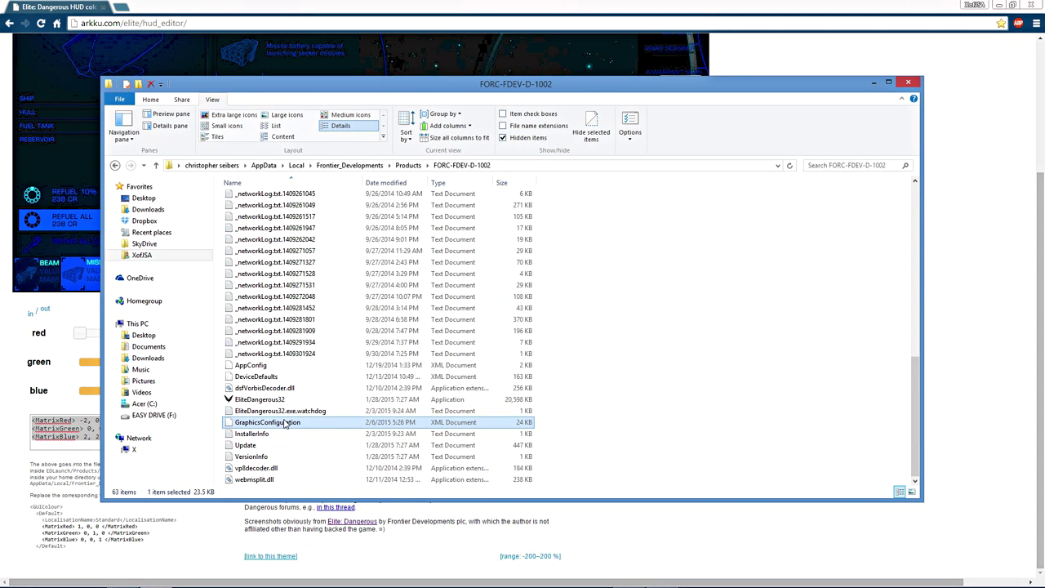
right_click(286, 424)
mouse_move(319, 279)
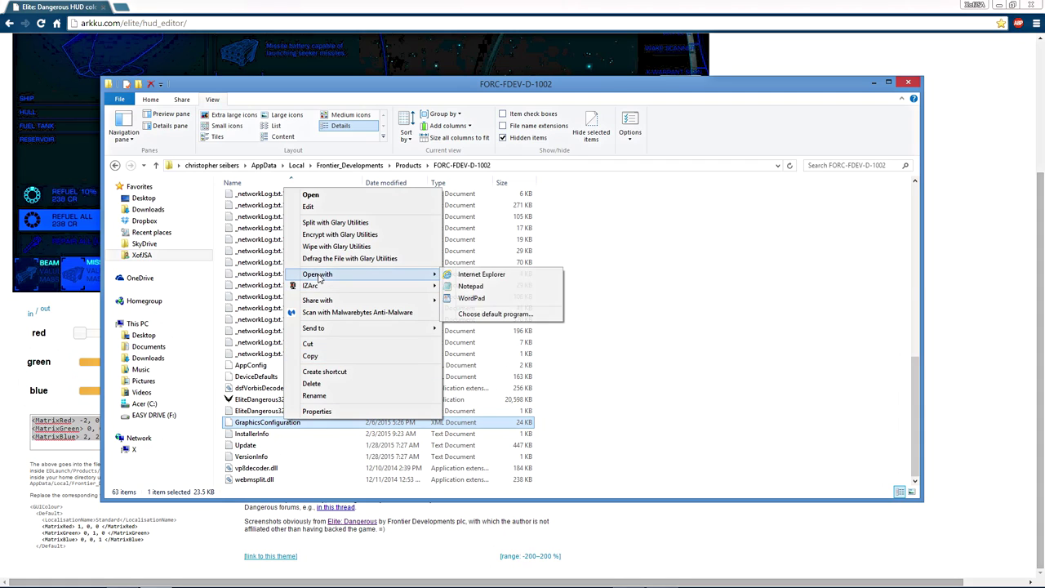
left_click(483, 289)
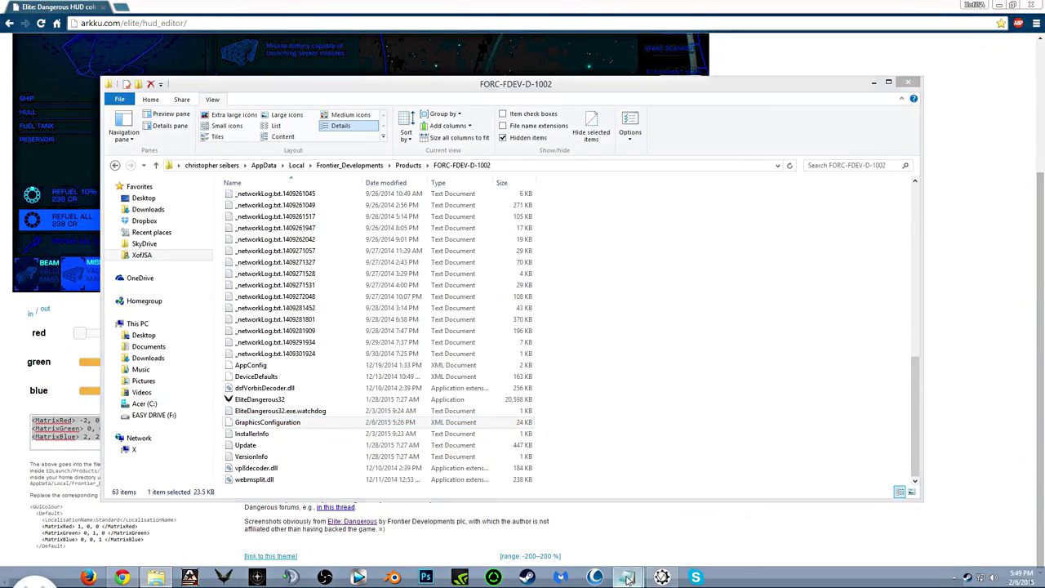
mouse_move(625, 577)
mouse_move(689, 532)
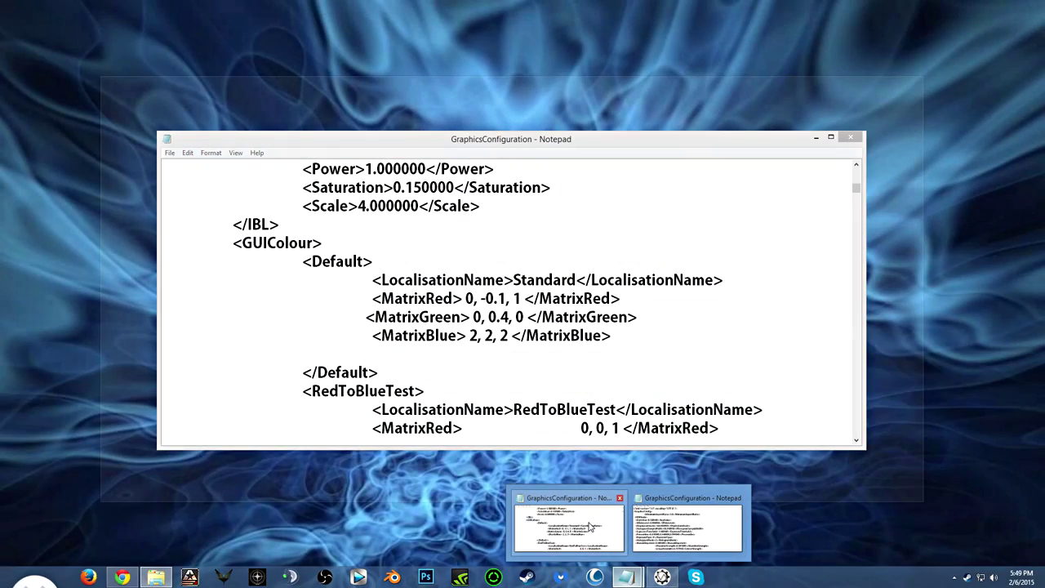
left_click(589, 526)
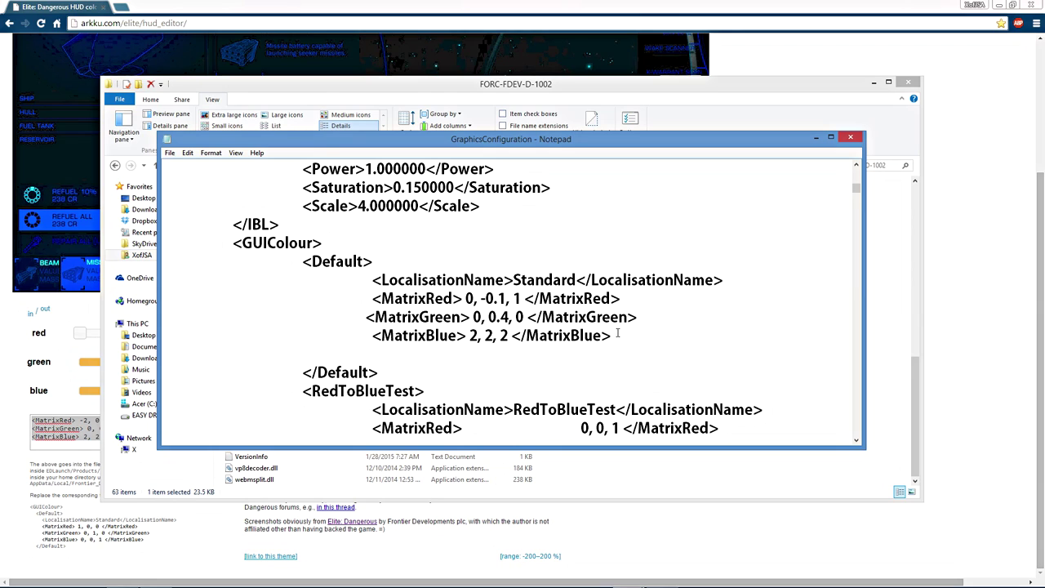
Paste the new matrices (-2, 0, 1 / 0, 0.4, 0.25 / 2, 2, 2) over the Default block, save and close.
left_click_drag(618, 335, 373, 299)
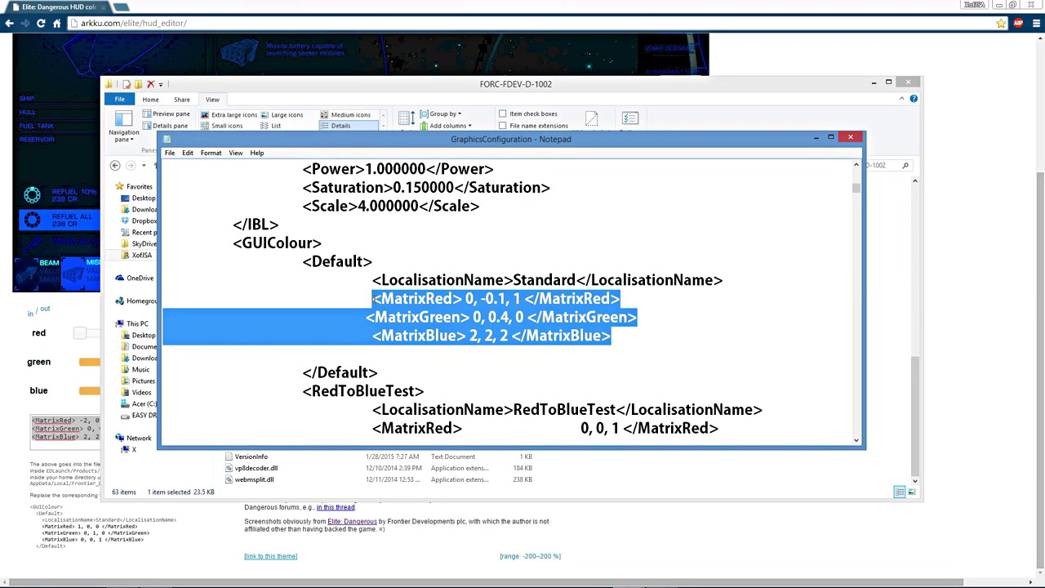
key("ctrl+v")
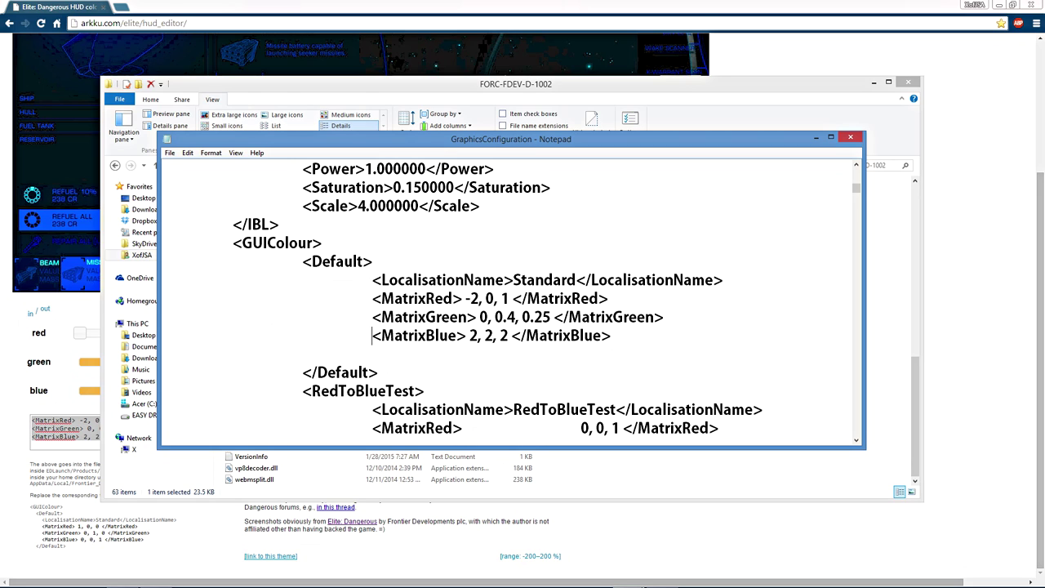
left_click(170, 152)
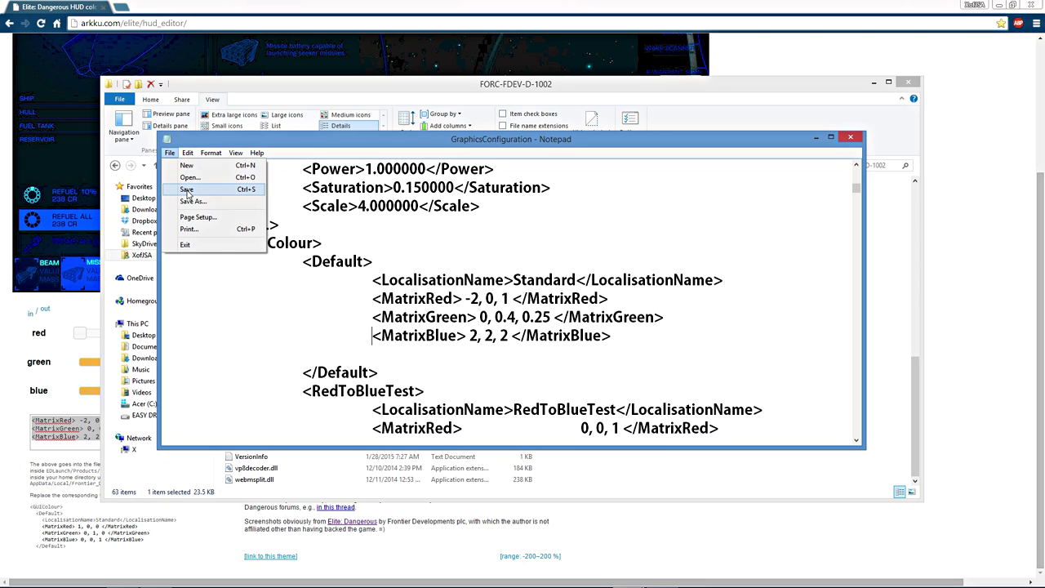
left_click(187, 189)
left_click(849, 136)
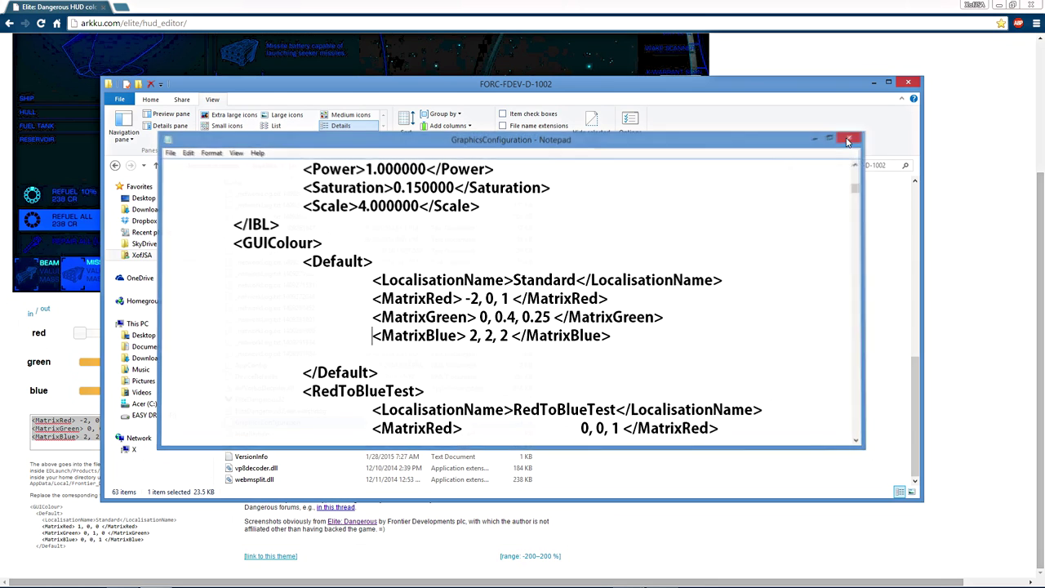
Navigate from Local to Frontier Developments\Elite Dangerous\Options\Graphics and right-click GraphicsConfigurationOverride.
scroll(406, 441, "up", 12)
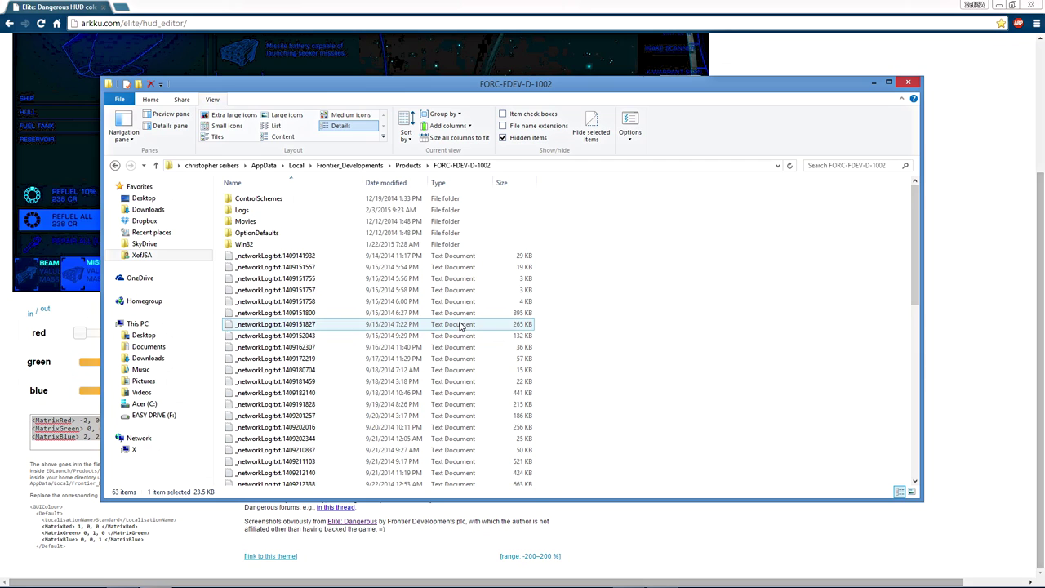
left_click(296, 165)
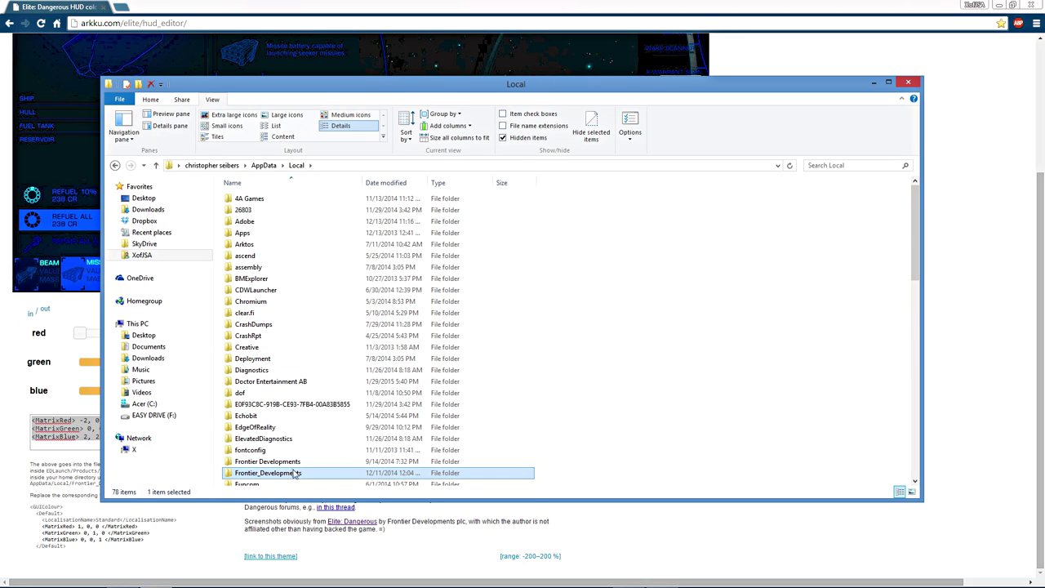
double_click(244, 462)
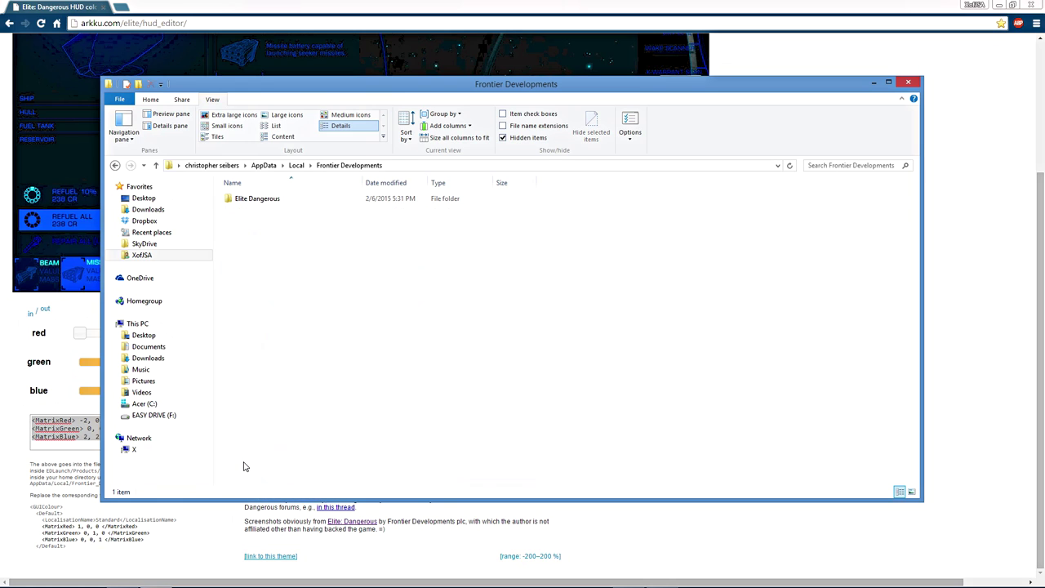
double_click(254, 202)
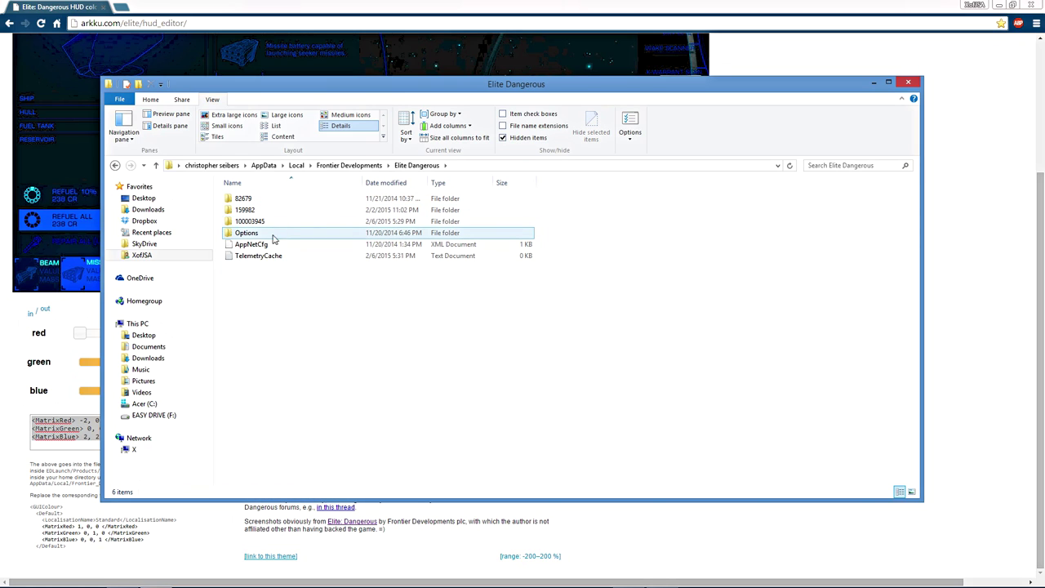
double_click(249, 234)
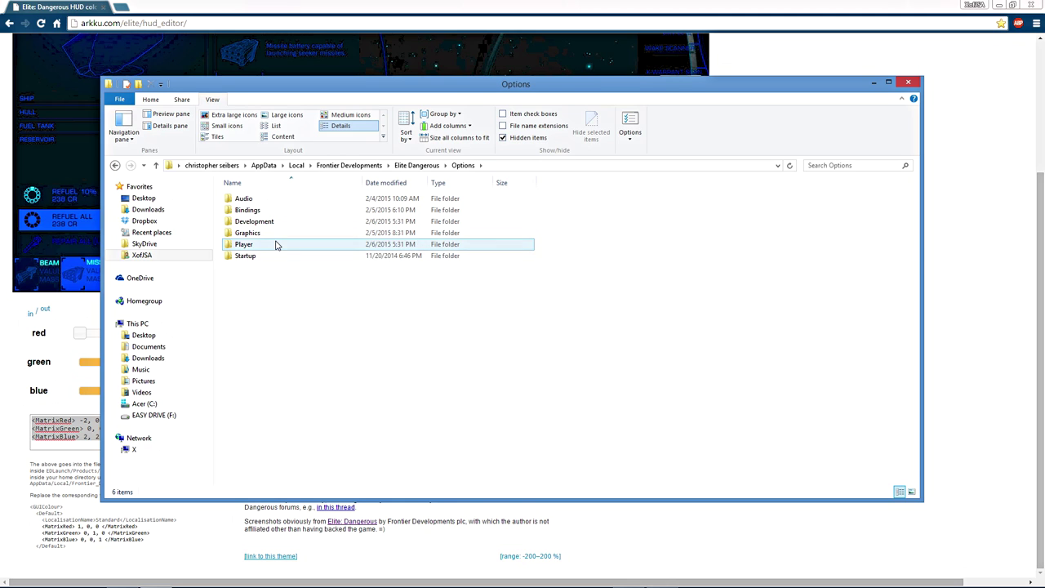
double_click(269, 237)
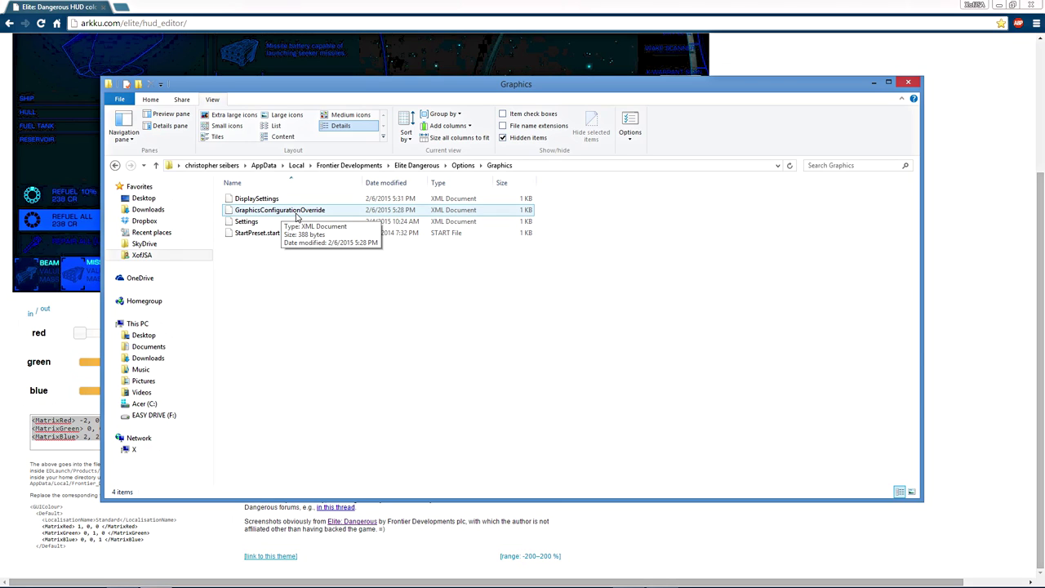
right_click(297, 216)
Open GraphicsConfigurationOverride in Notepad and paste the new matrix lines over the old ones, aligning MatrixGreen.
mouse_move(343, 299)
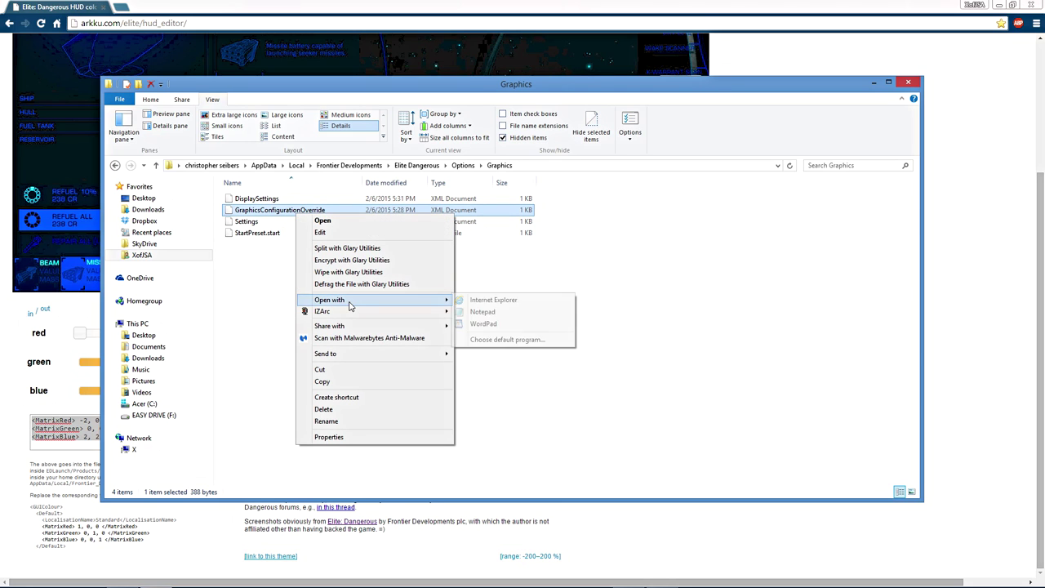
left_click(483, 312)
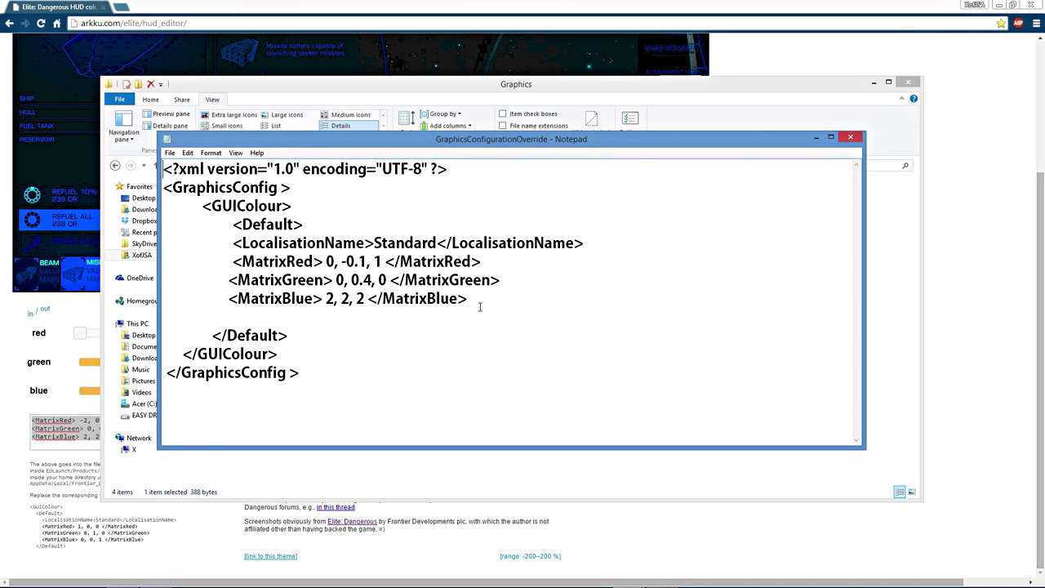
left_click_drag(480, 307, 234, 261)
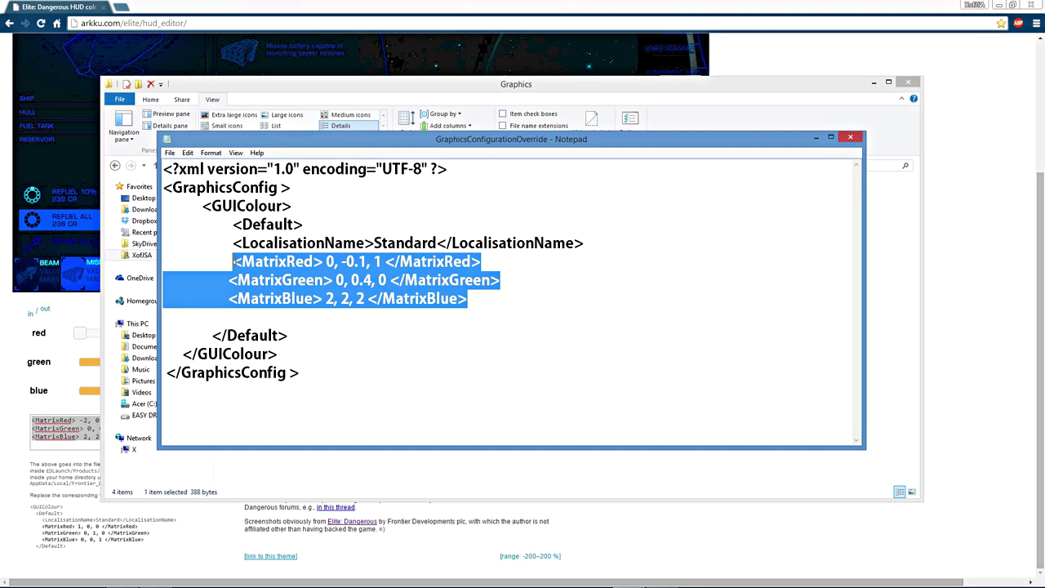
key("ctrl+v")
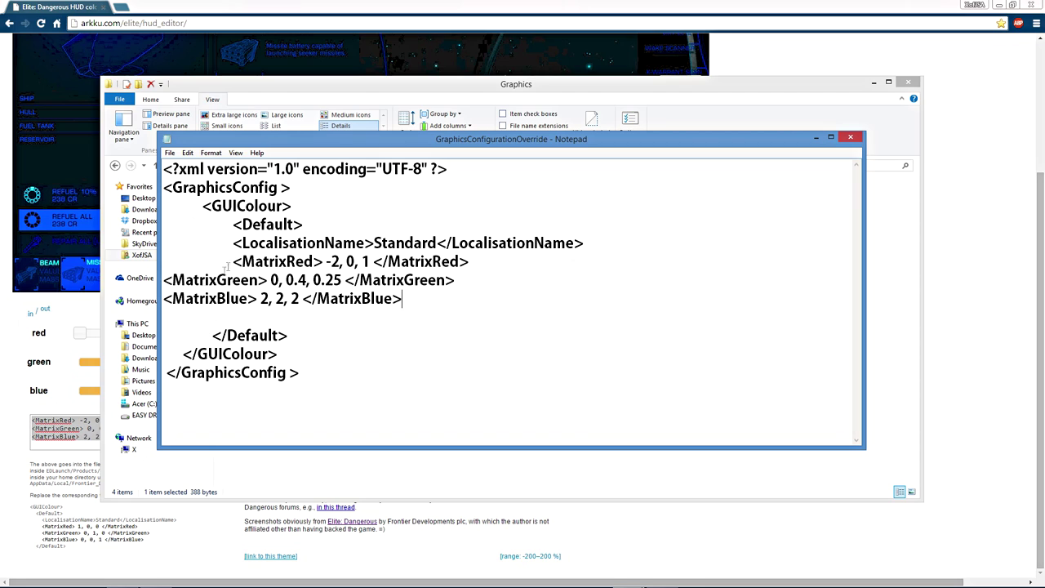
left_click(167, 282)
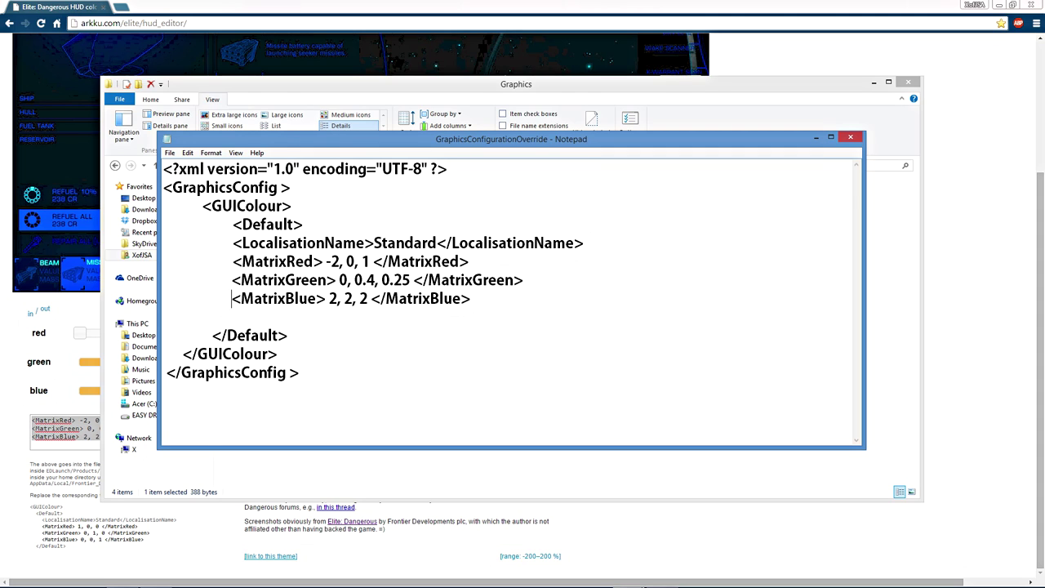
Save and close the override file, then close the Graphics folder window.
left_click(170, 152)
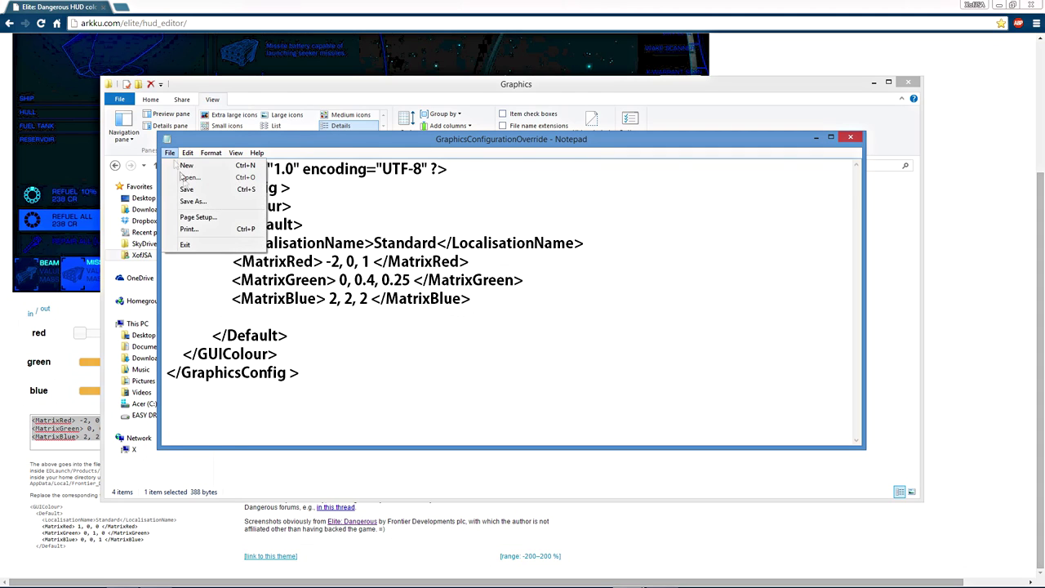
left_click(187, 188)
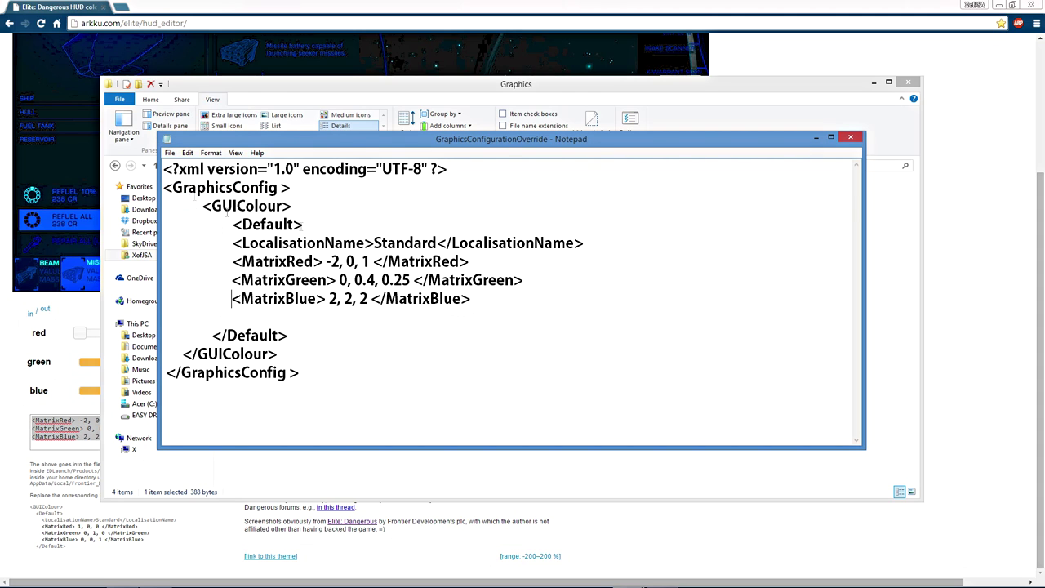
left_click(849, 137)
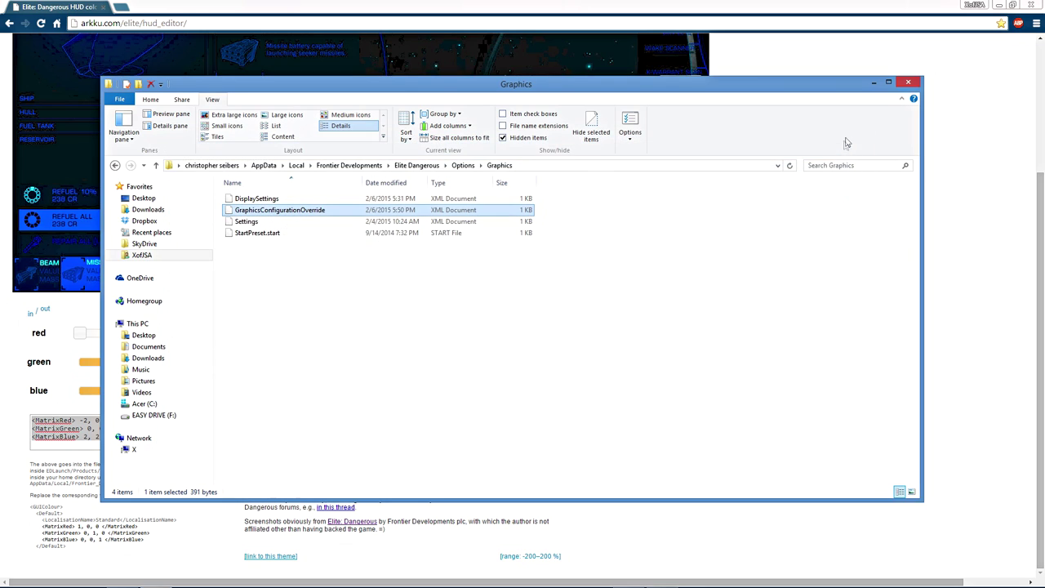
left_click(908, 84)
Look left at the blue-recoloured panel and cycle through its Navigation, Transactions and Contacts tabs.
scroll(810, 378, "up", 2)
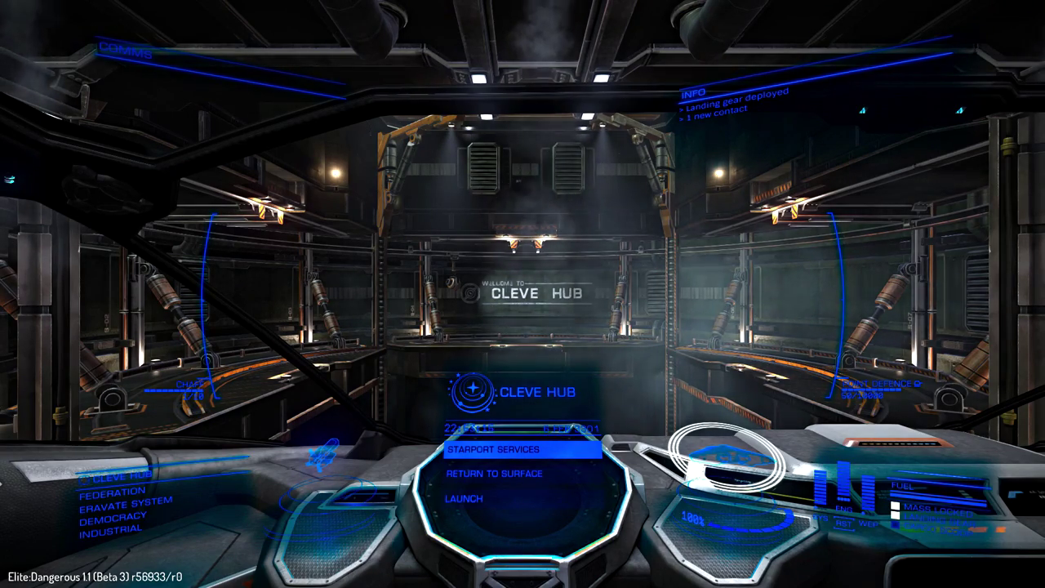
key("1")
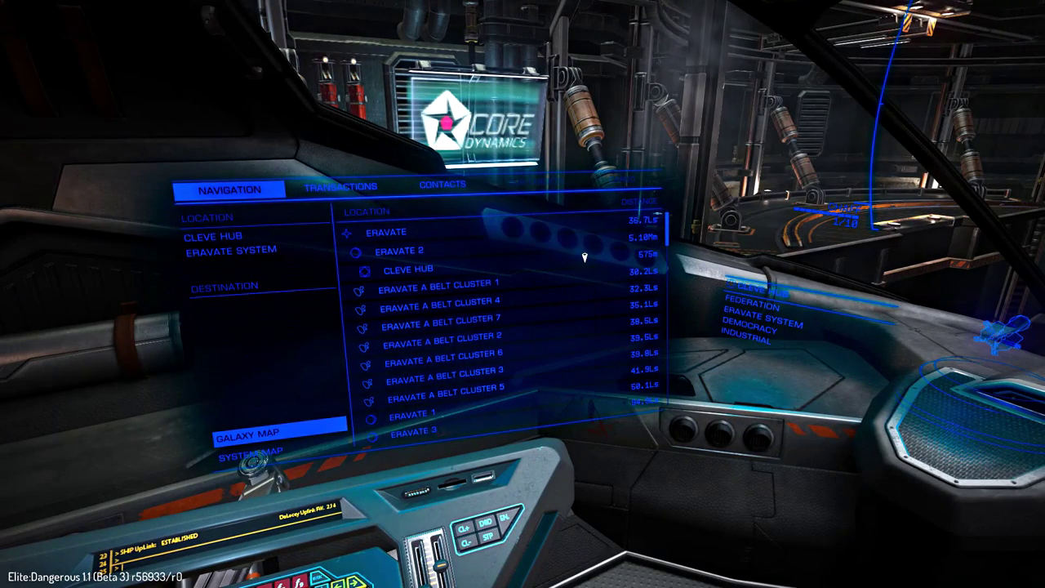
key("e")
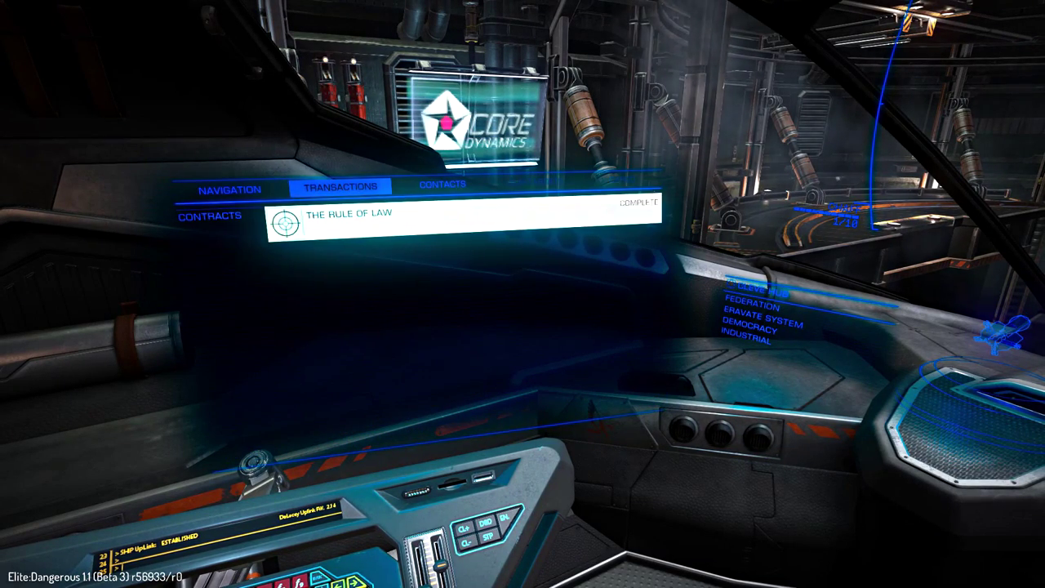
key("e")
key("q")
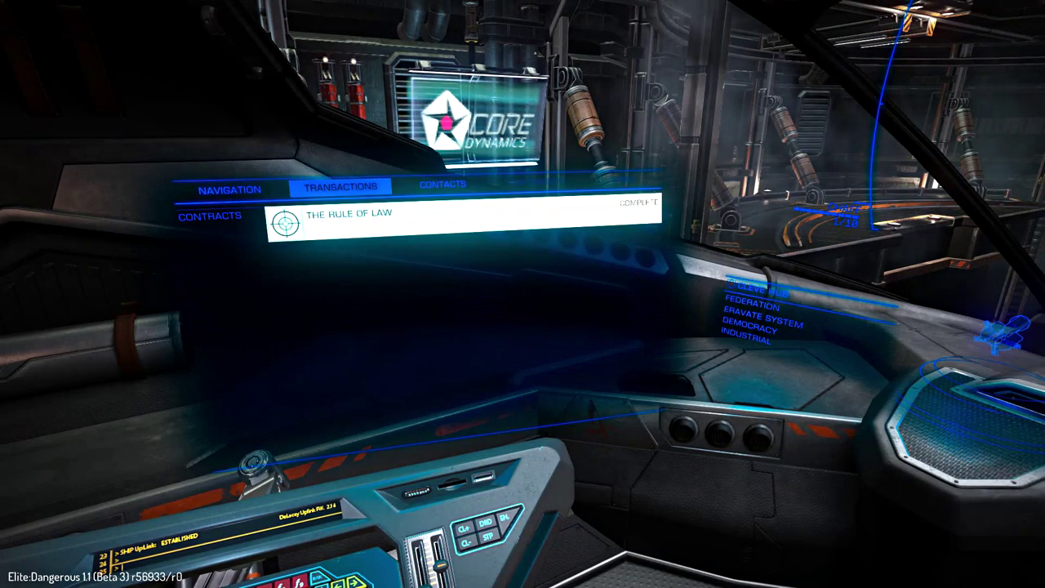
key("e")
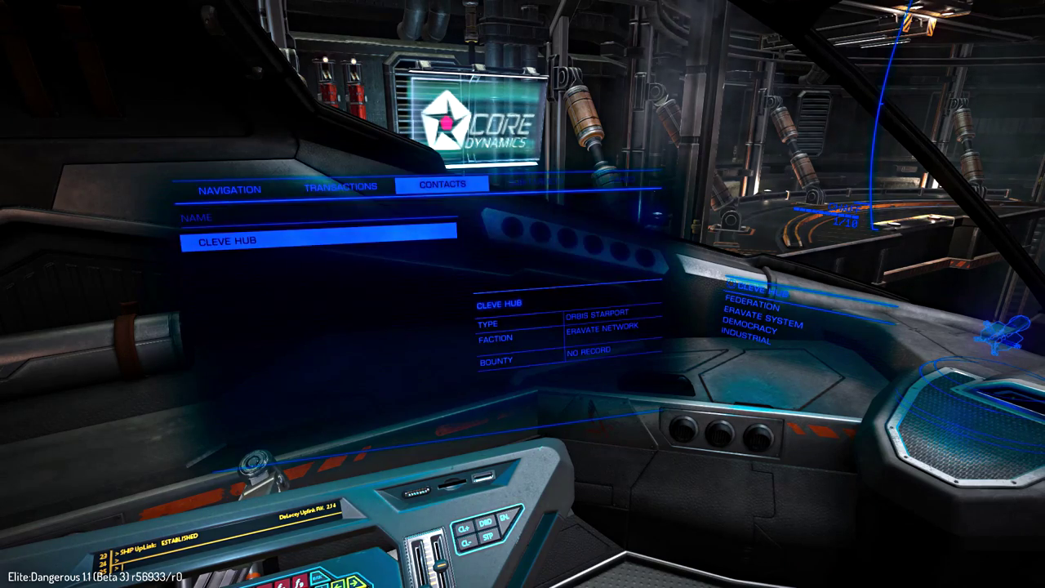